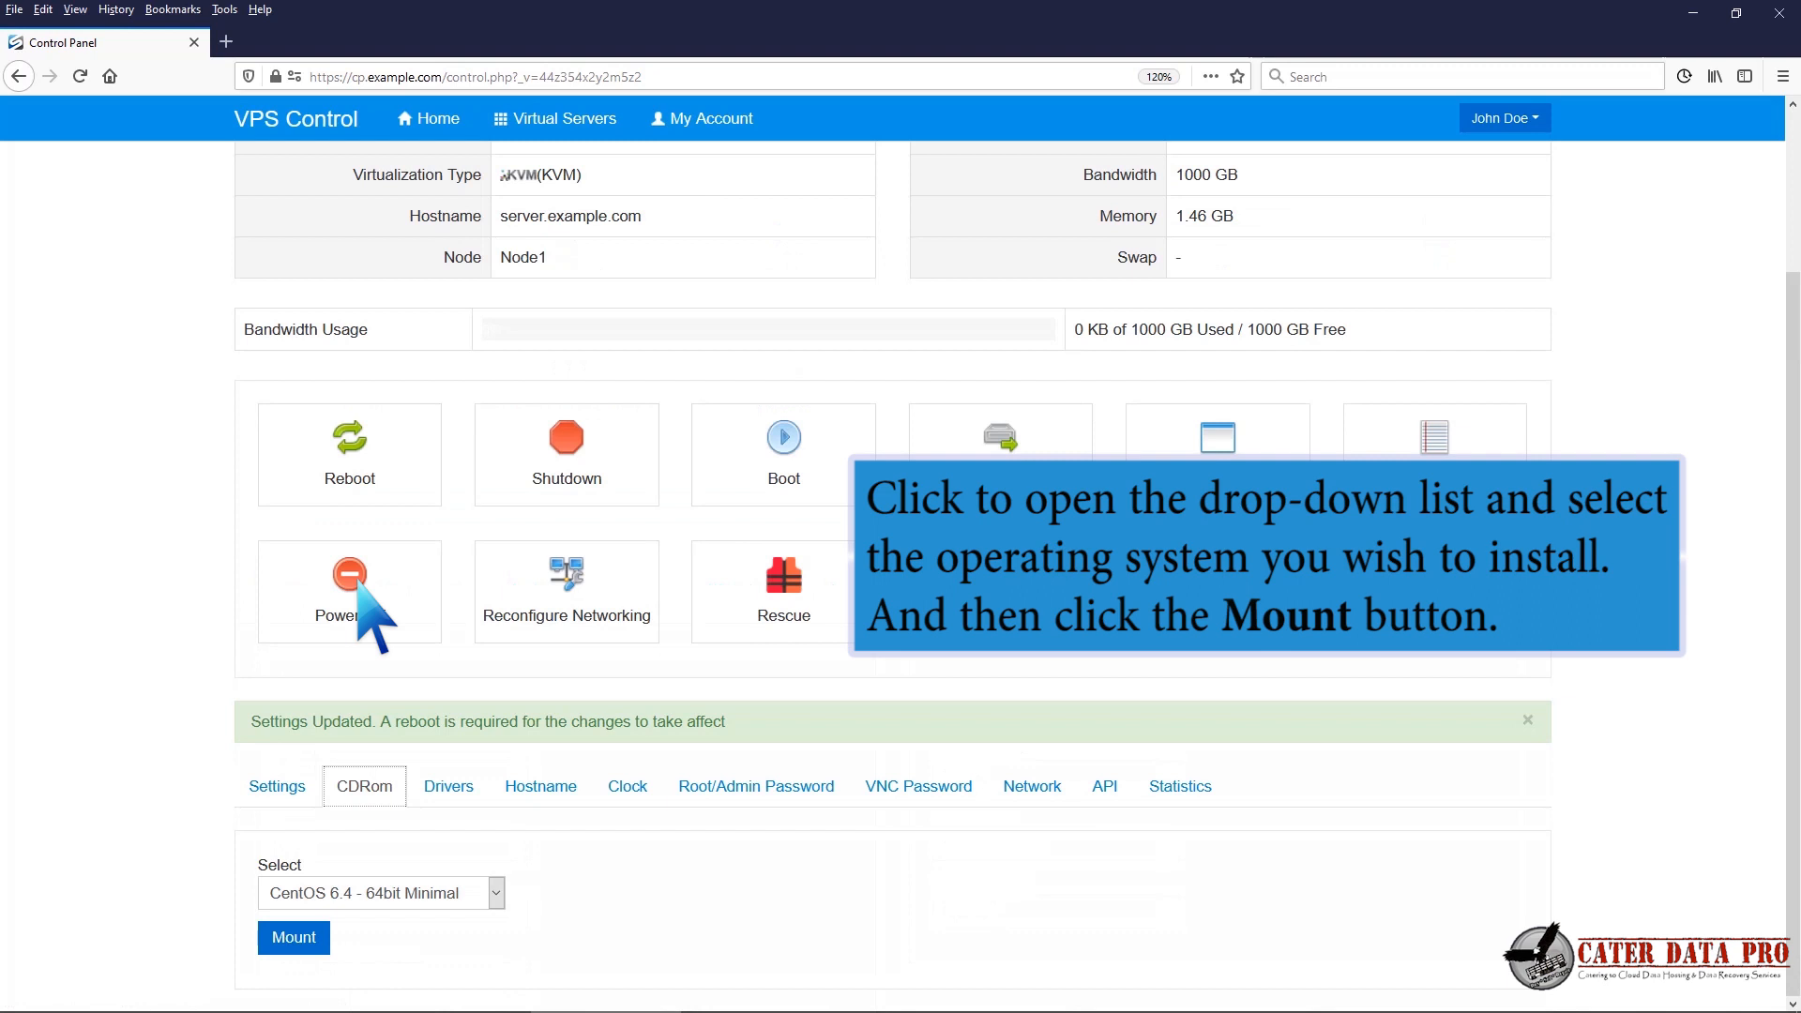
- Mount the CentOS 8.3 - 64bit Minimal image as the virtual server's CD-ROM
{"action": "left_click", "coordinate": [496, 893]}
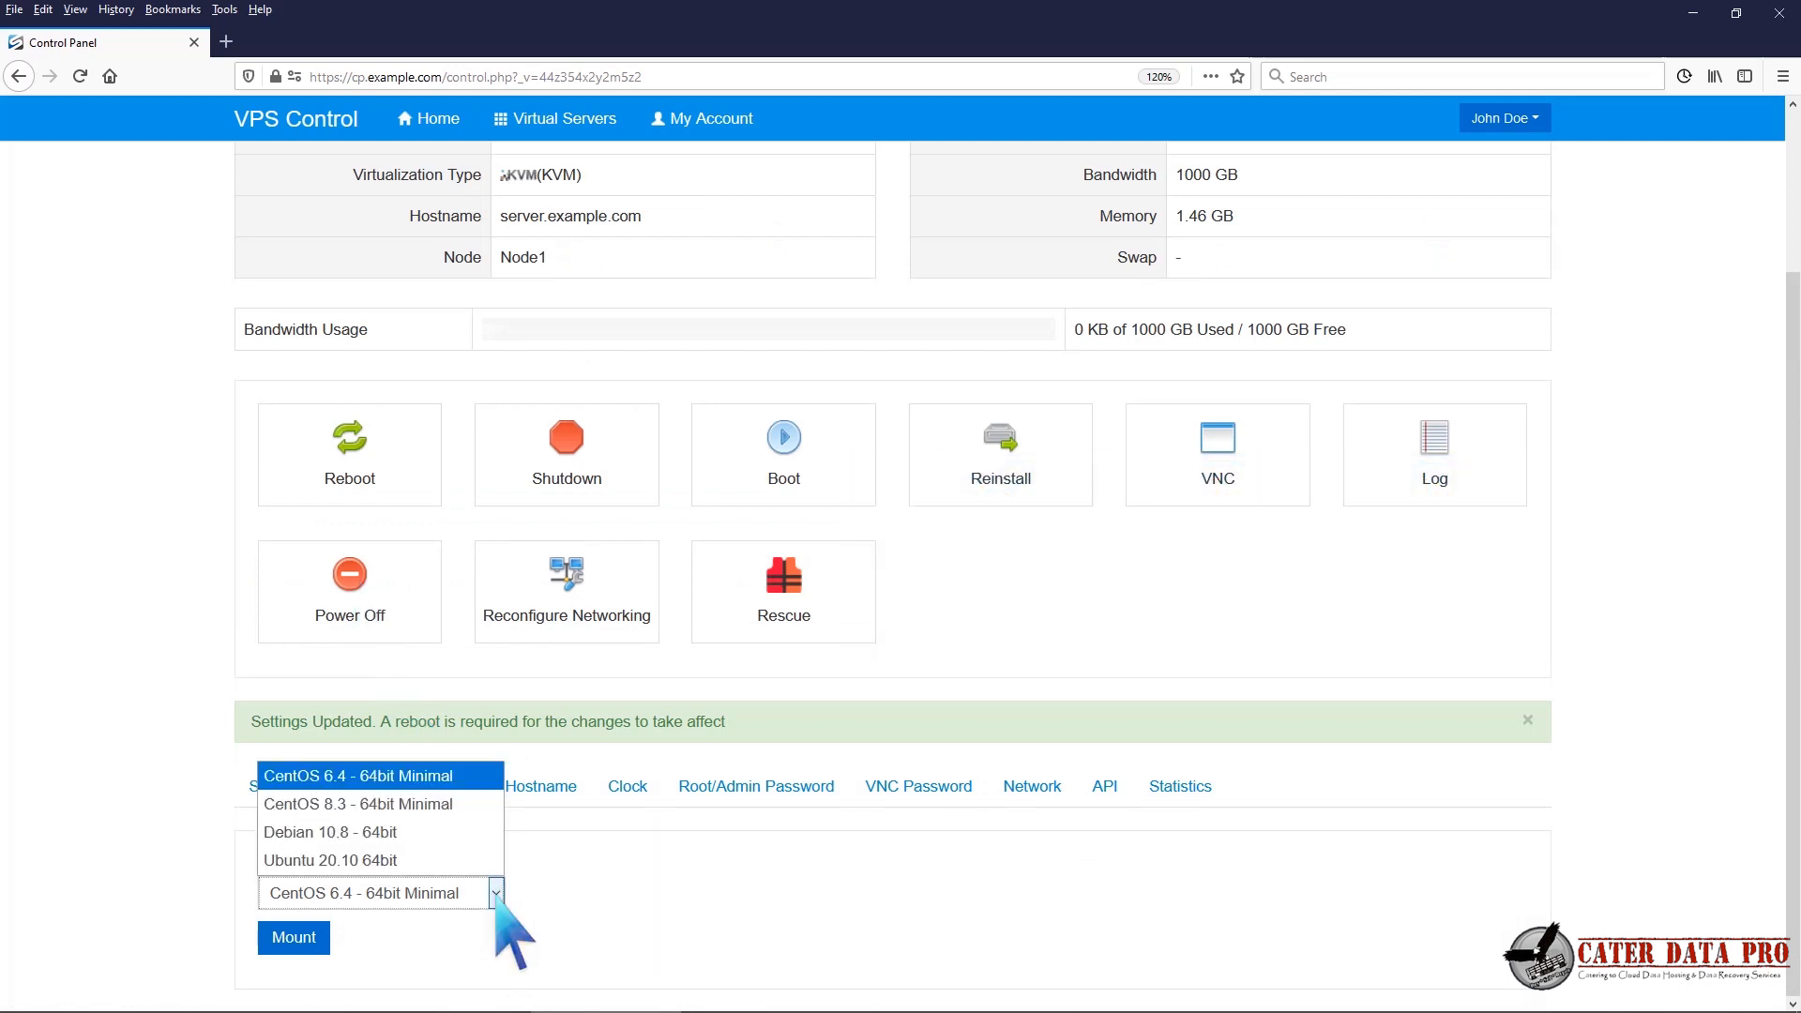
{"action": "left_click", "coordinate": [432, 804]}
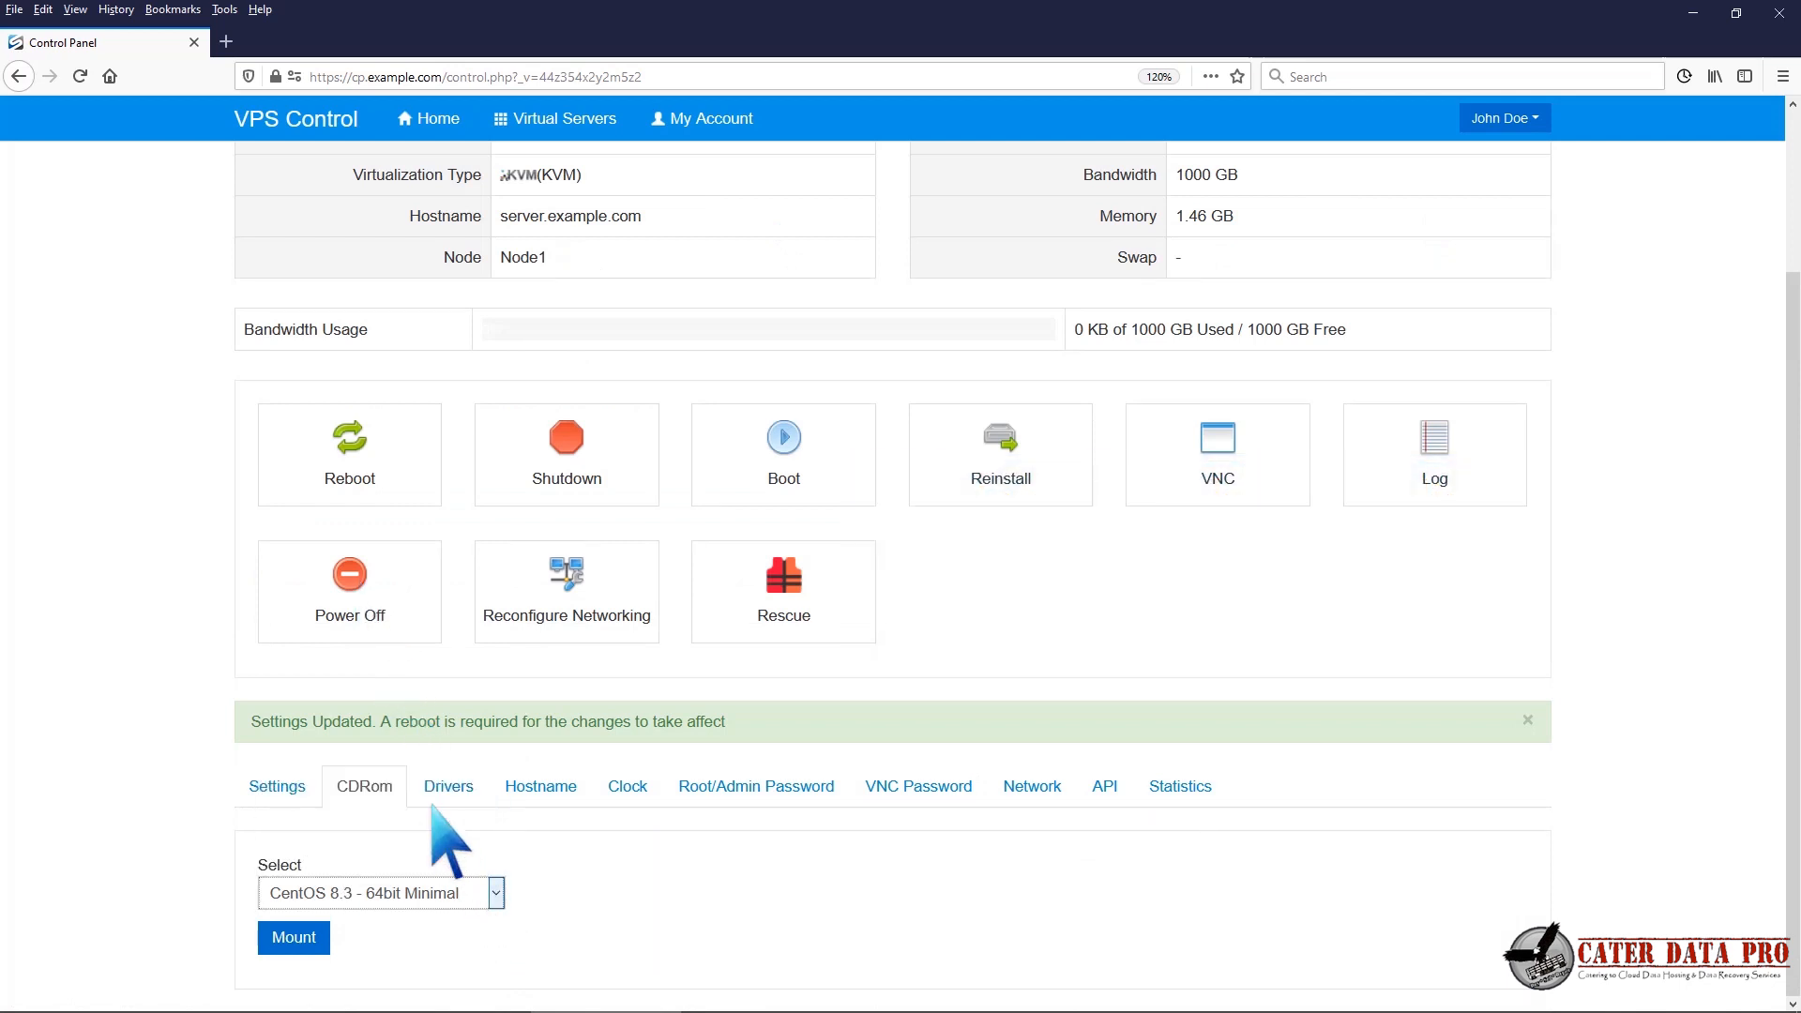
{"action": "left_click", "coordinate": [319, 938]}
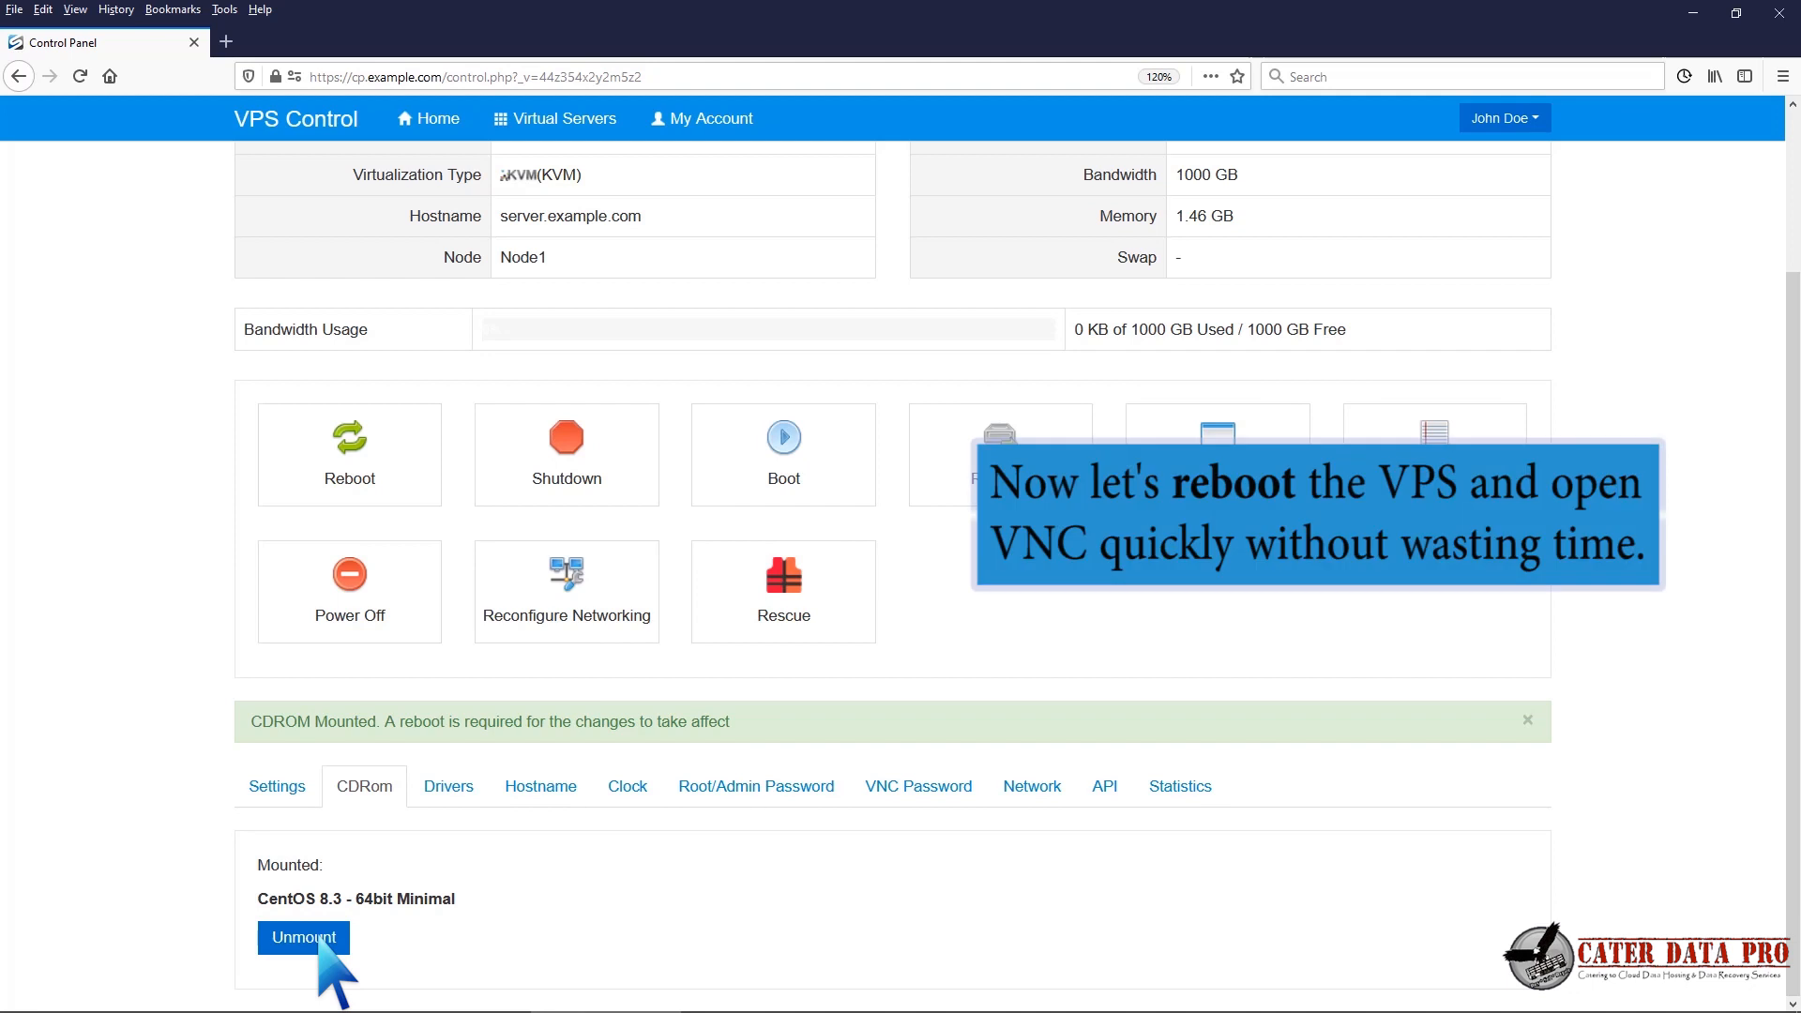
- Reboot the virtual server with the mounted image and confirm the reboot
{"action": "left_click", "coordinate": [340, 474]}
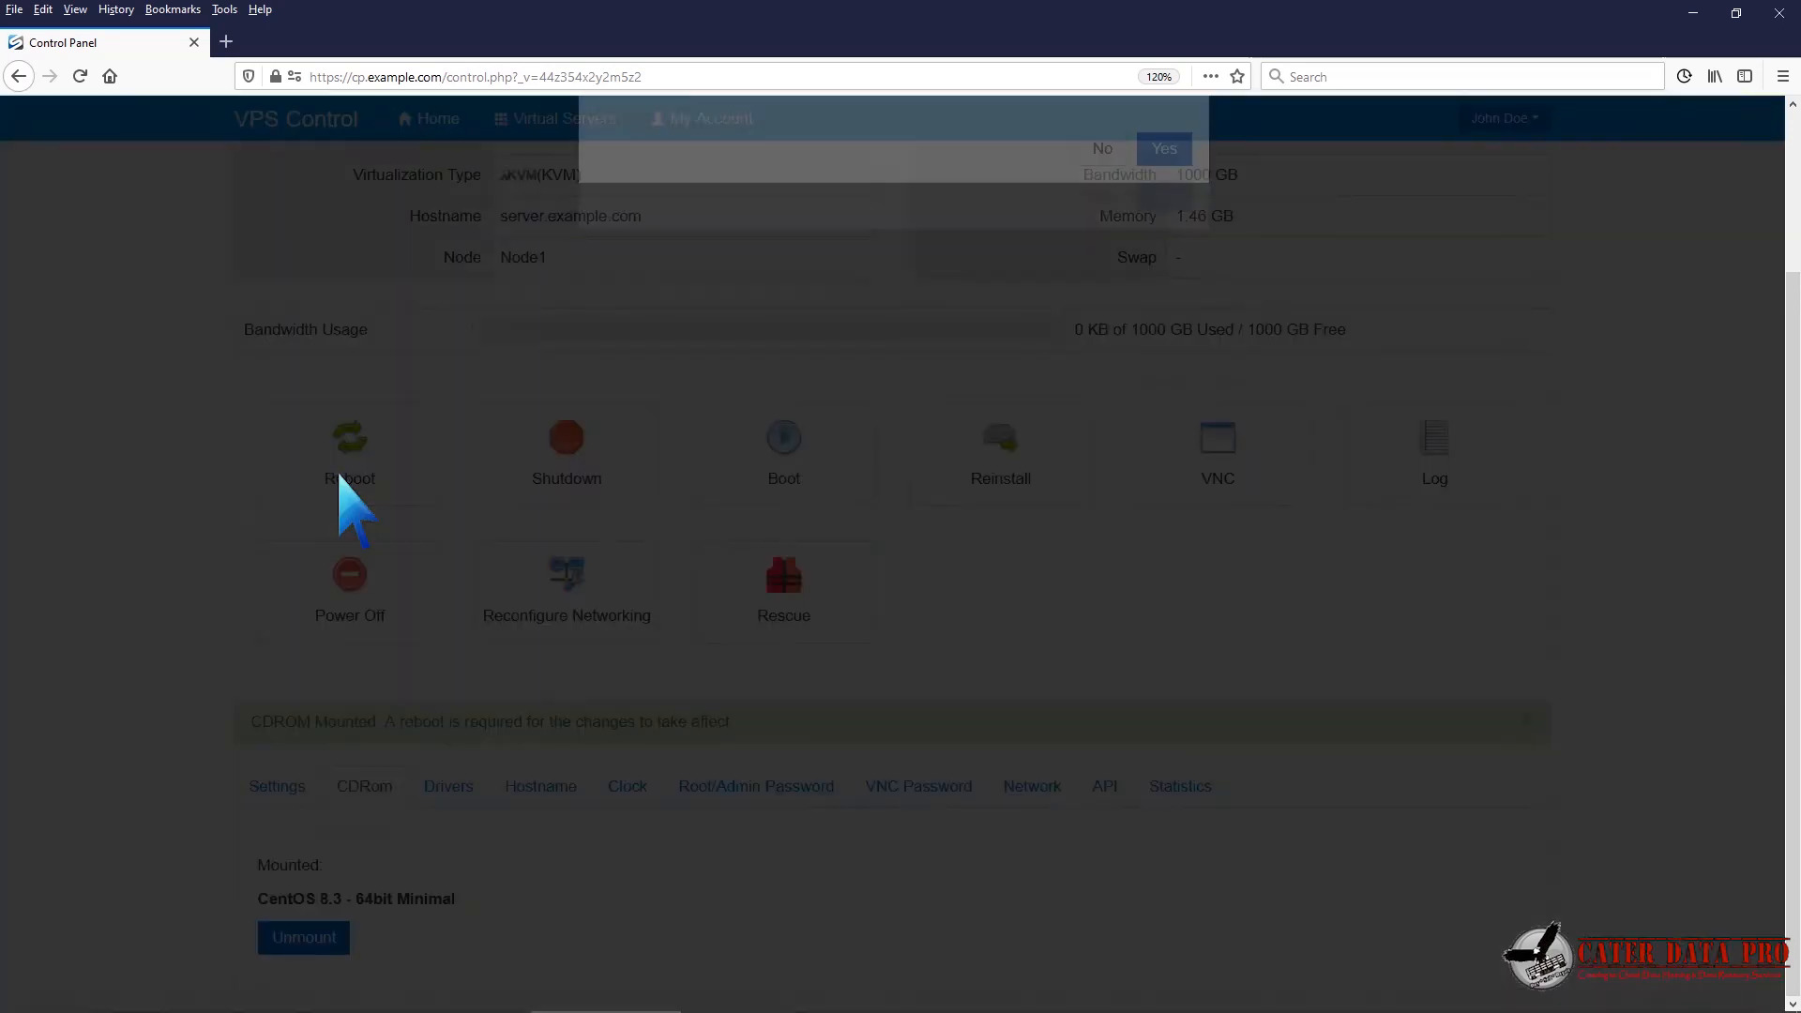
{"action": "left_click", "coordinate": [1164, 345]}
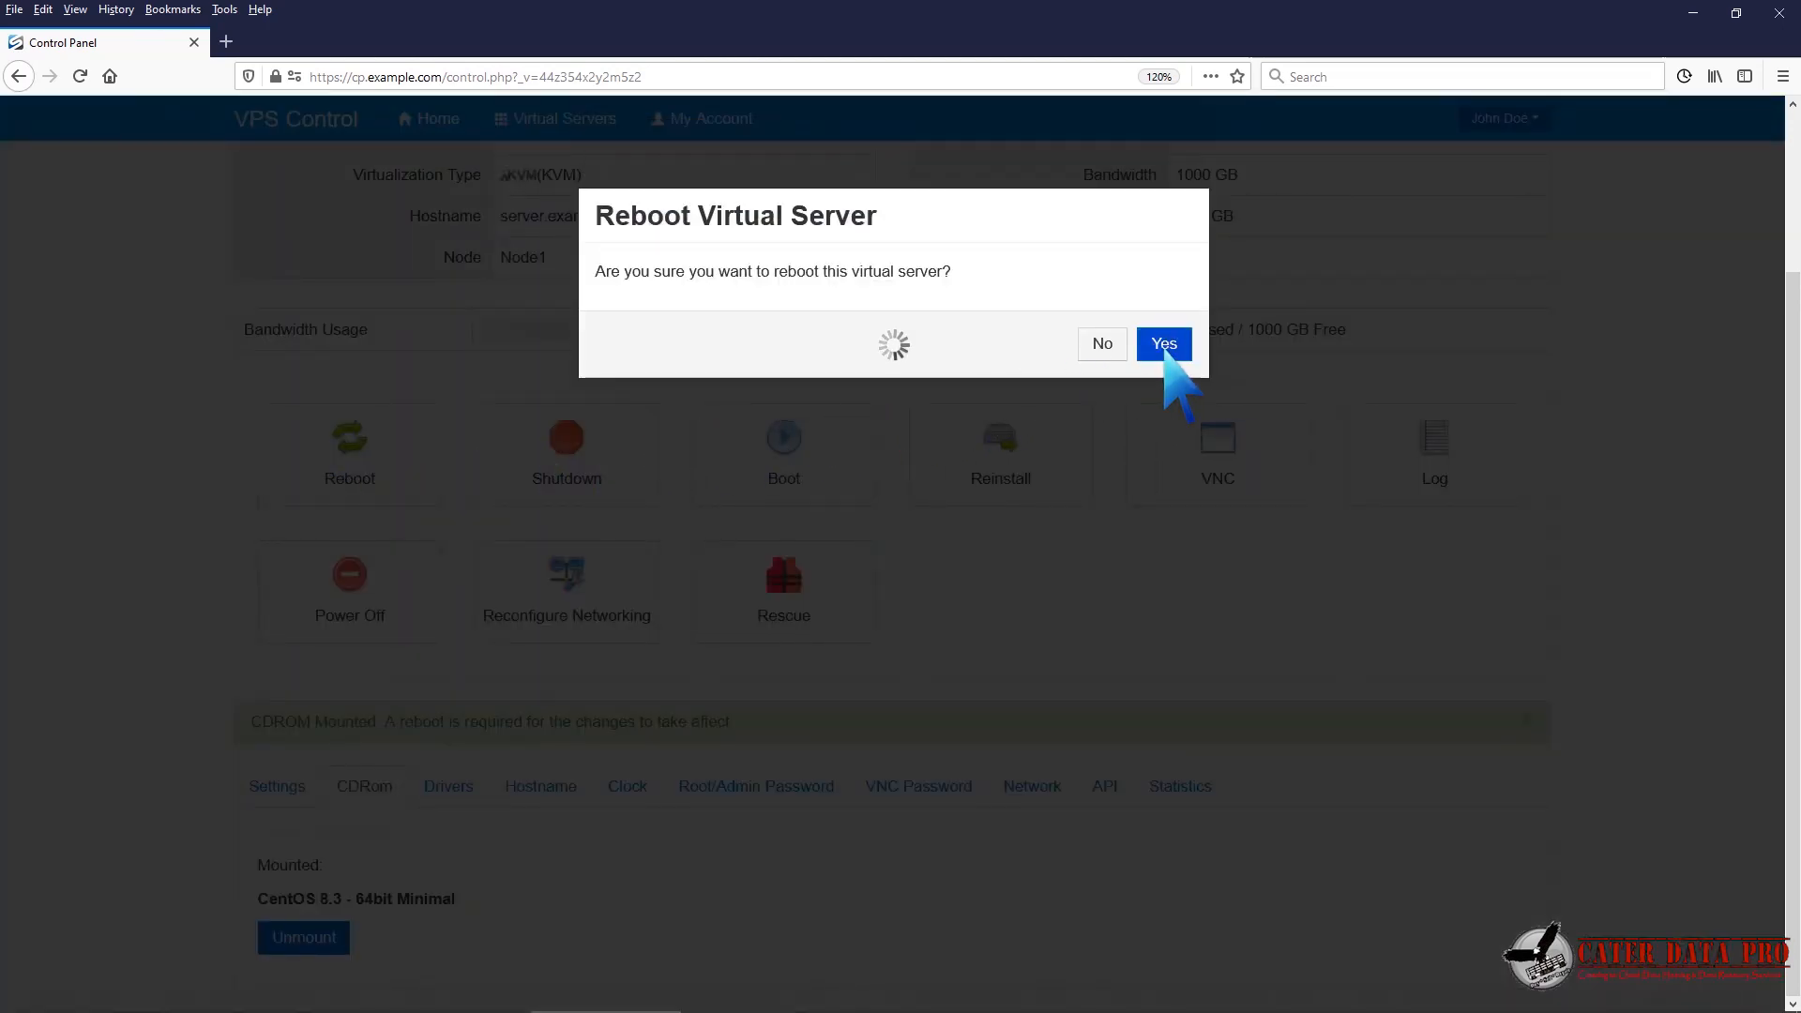
{"action": "left_click", "coordinate": [1171, 336]}
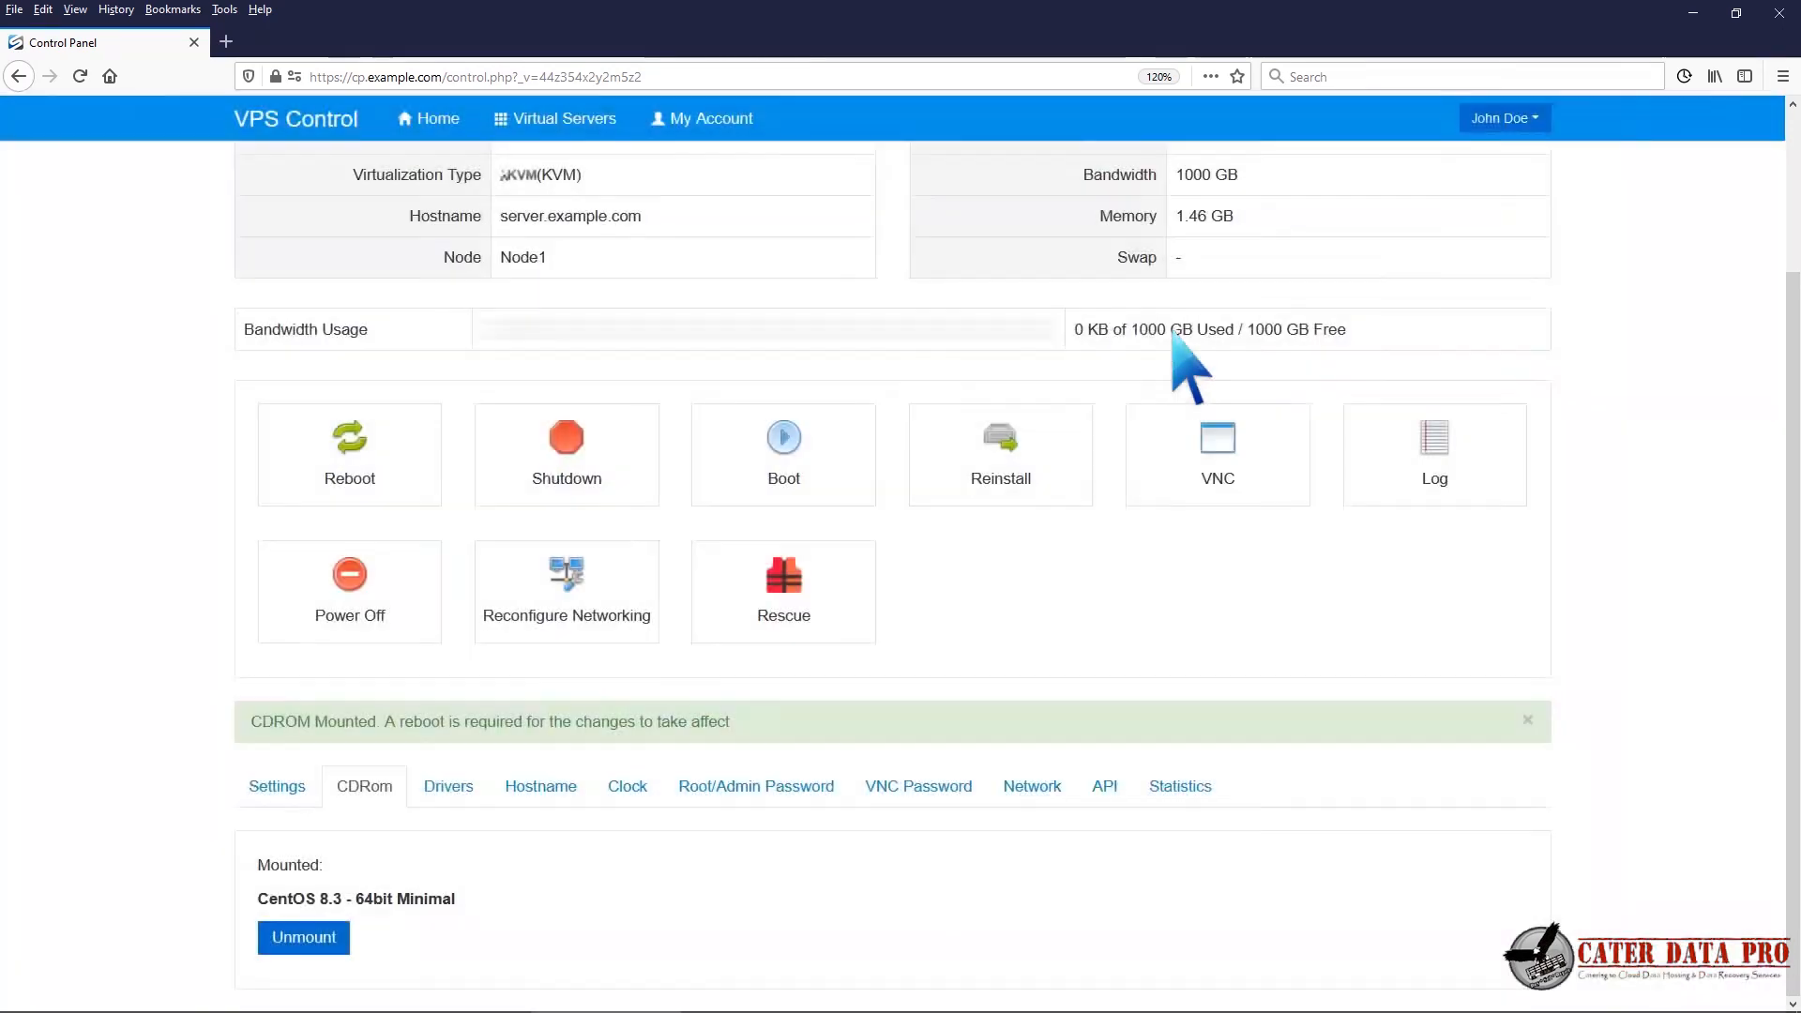
- Connect to the server's VNC console with the HTML5 SSL client and maximize the console window
{"action": "left_click", "coordinate": [1219, 464]}
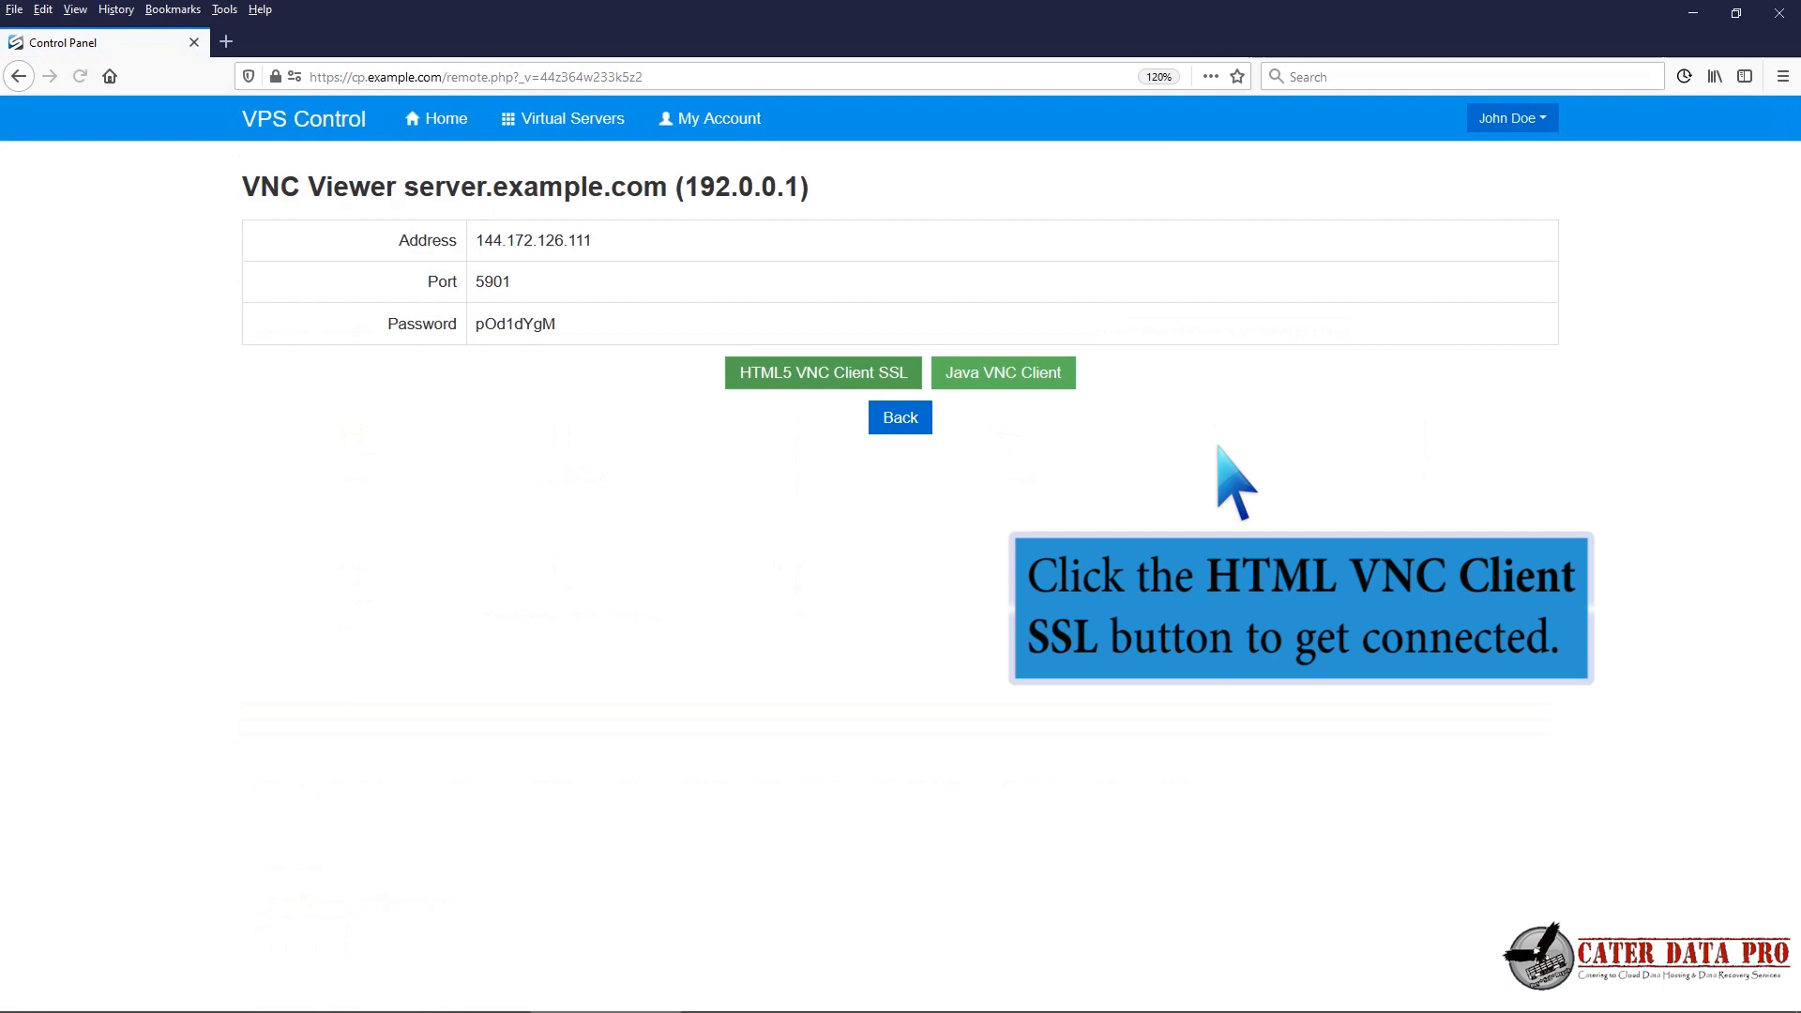
{"action": "left_click", "coordinate": [896, 375]}
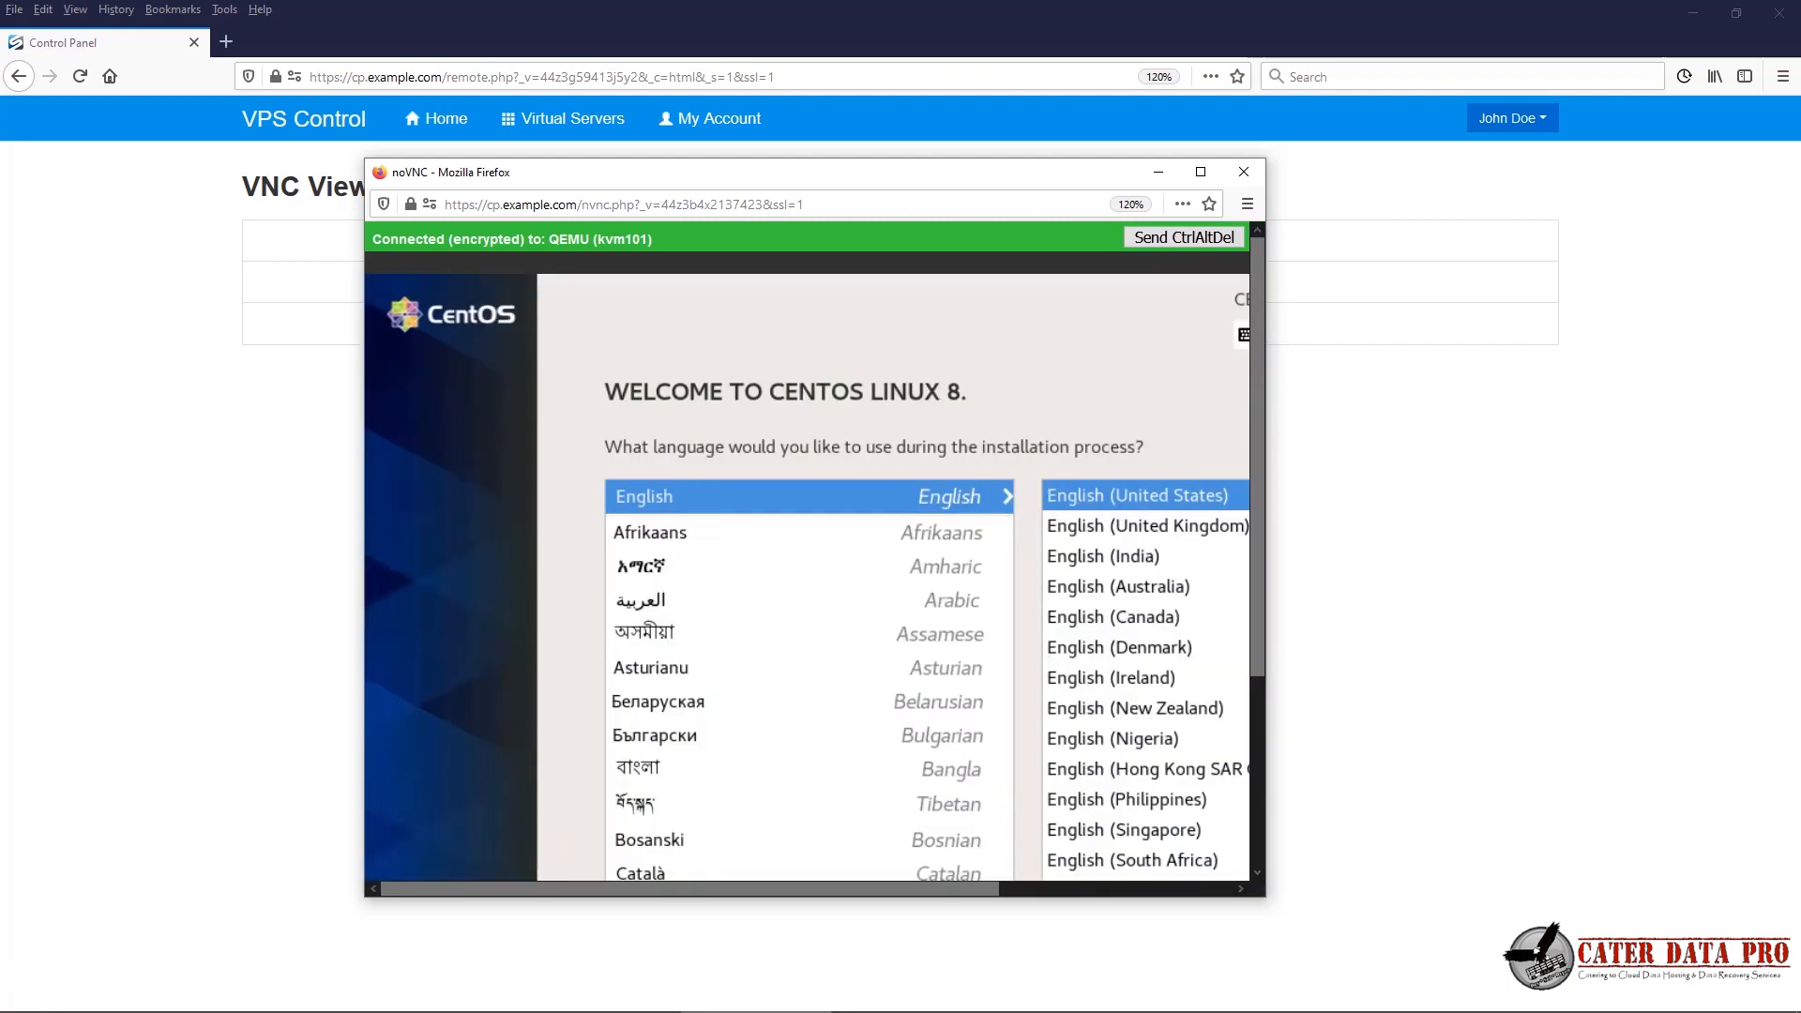
{"action": "left_click", "coordinate": [1201, 172]}
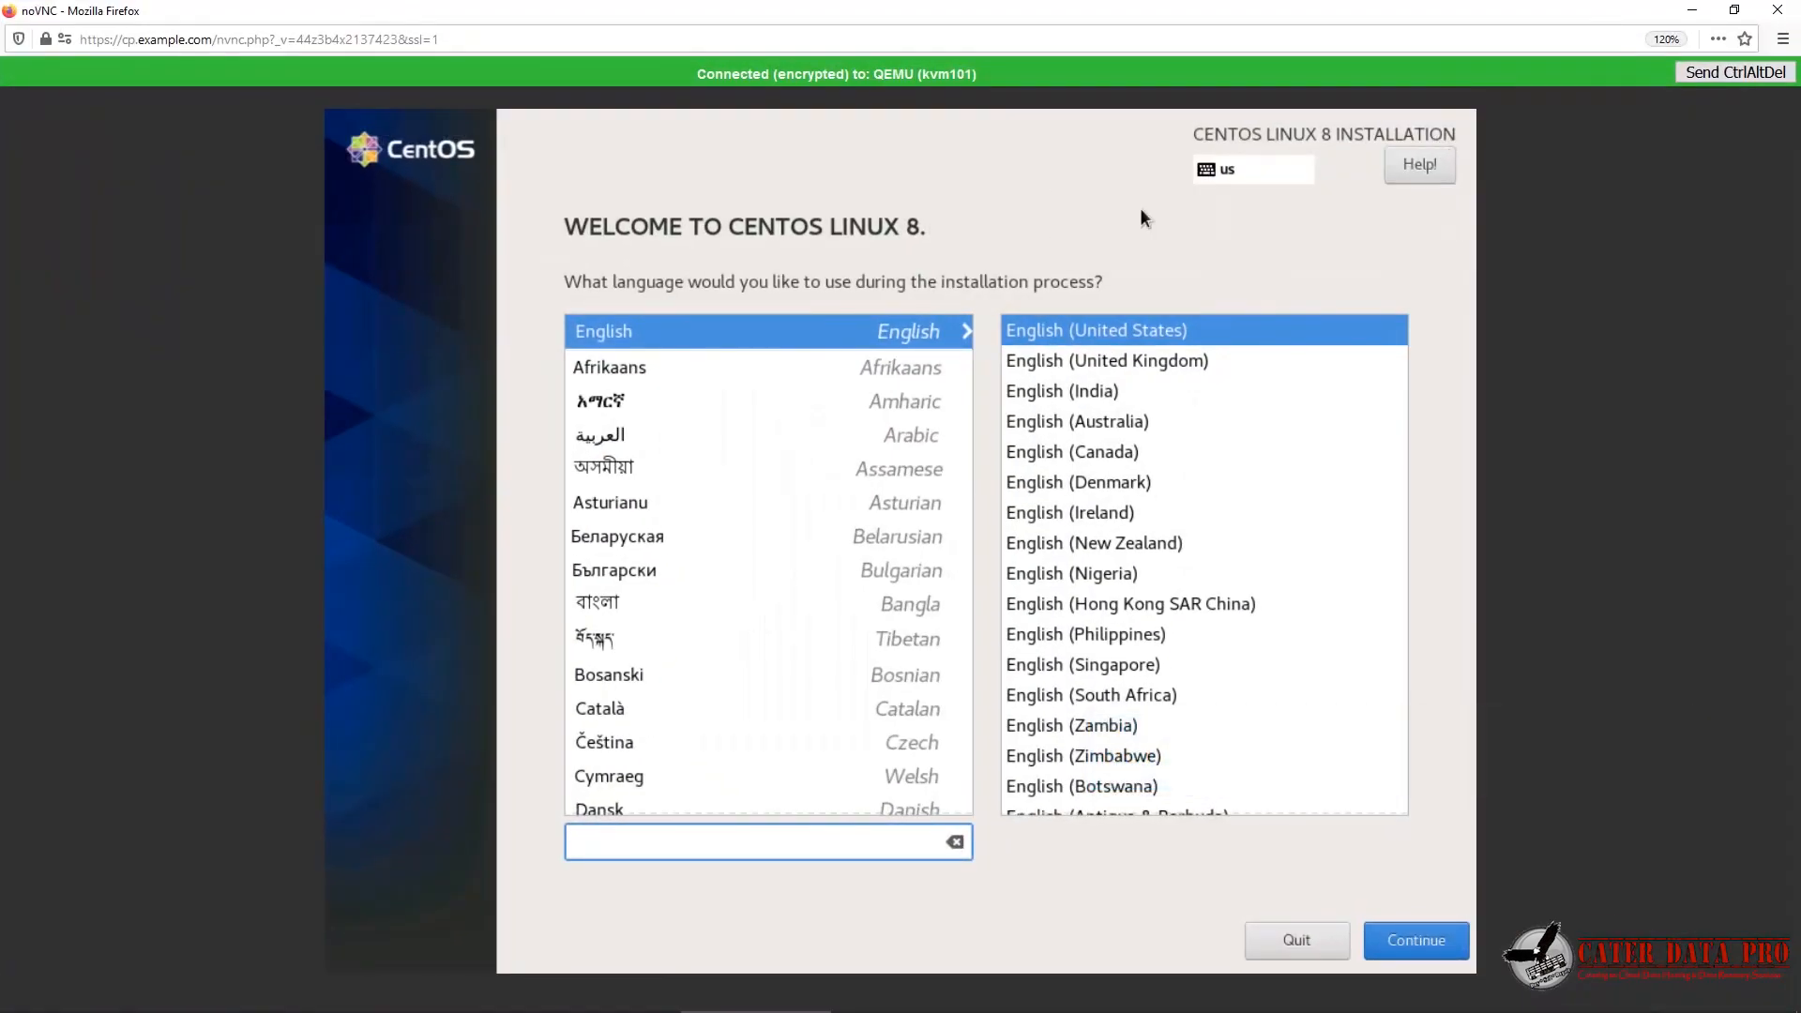
- Accept English (United States) as the installation language and choose the 15 GiB vda disk as installation destination with automatic partitioning
{"action": "left_click", "coordinate": [1423, 937]}
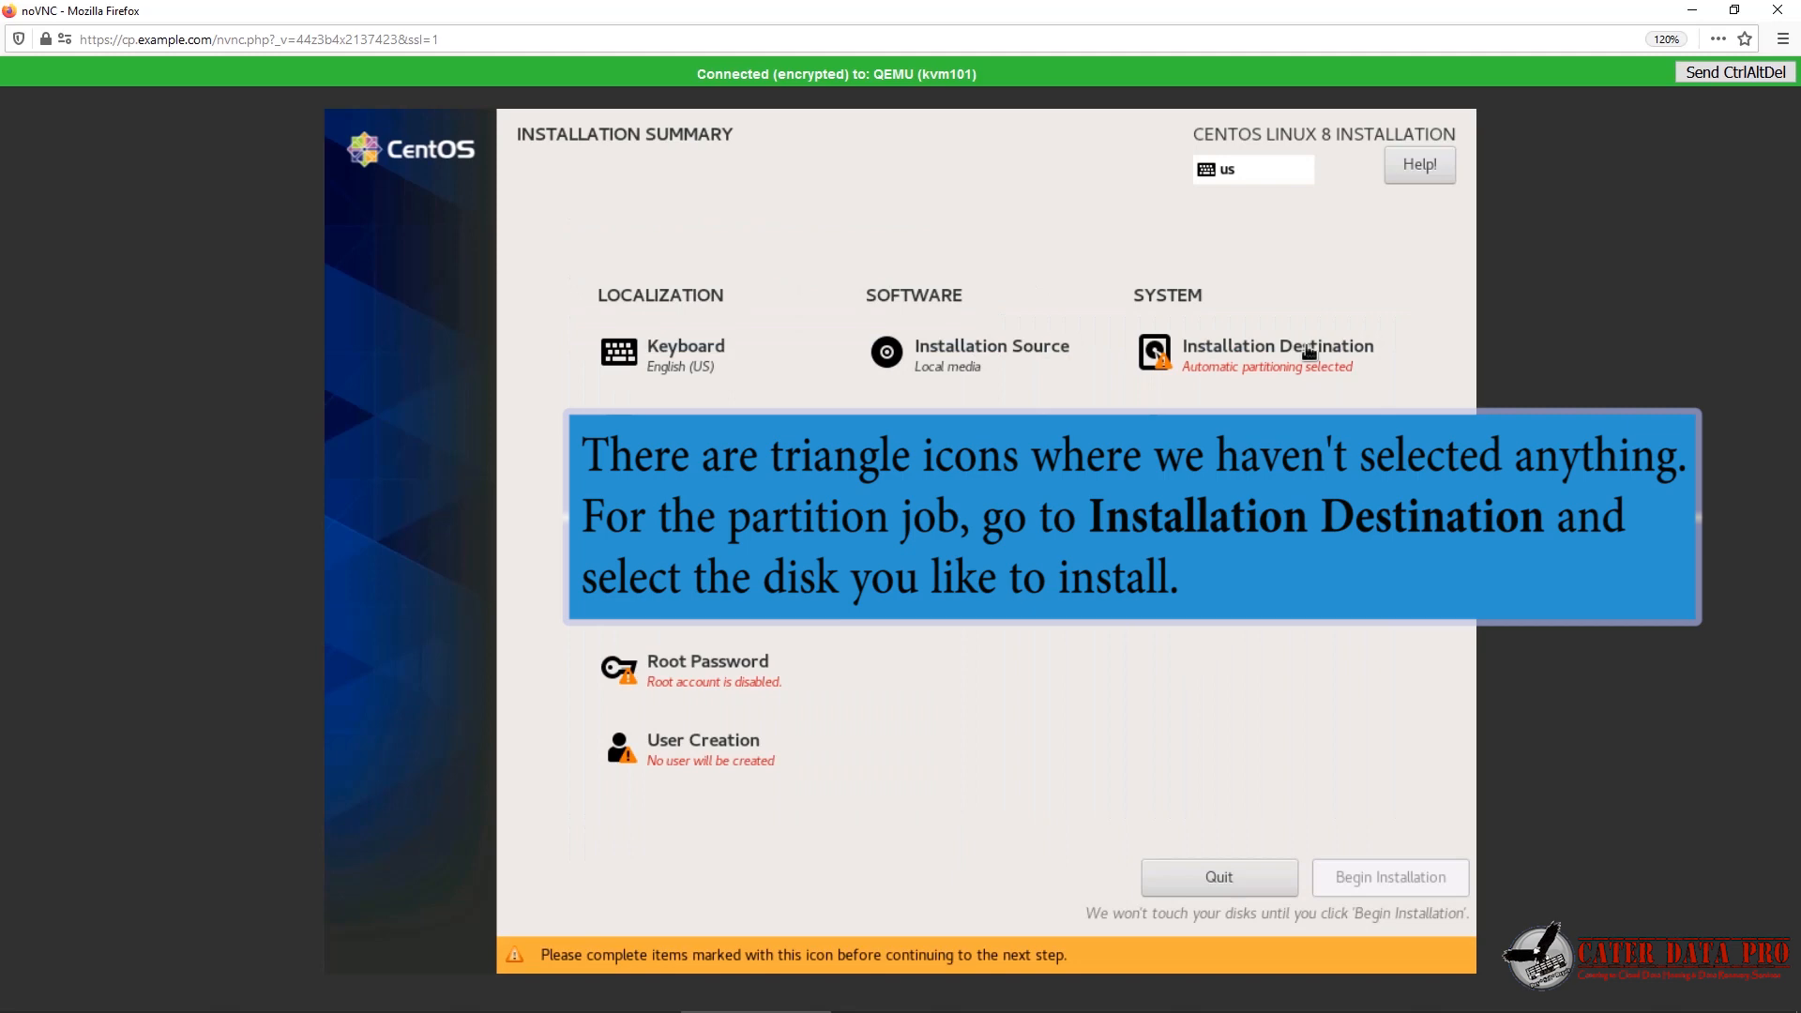
{"action": "left_click", "coordinate": [1309, 352]}
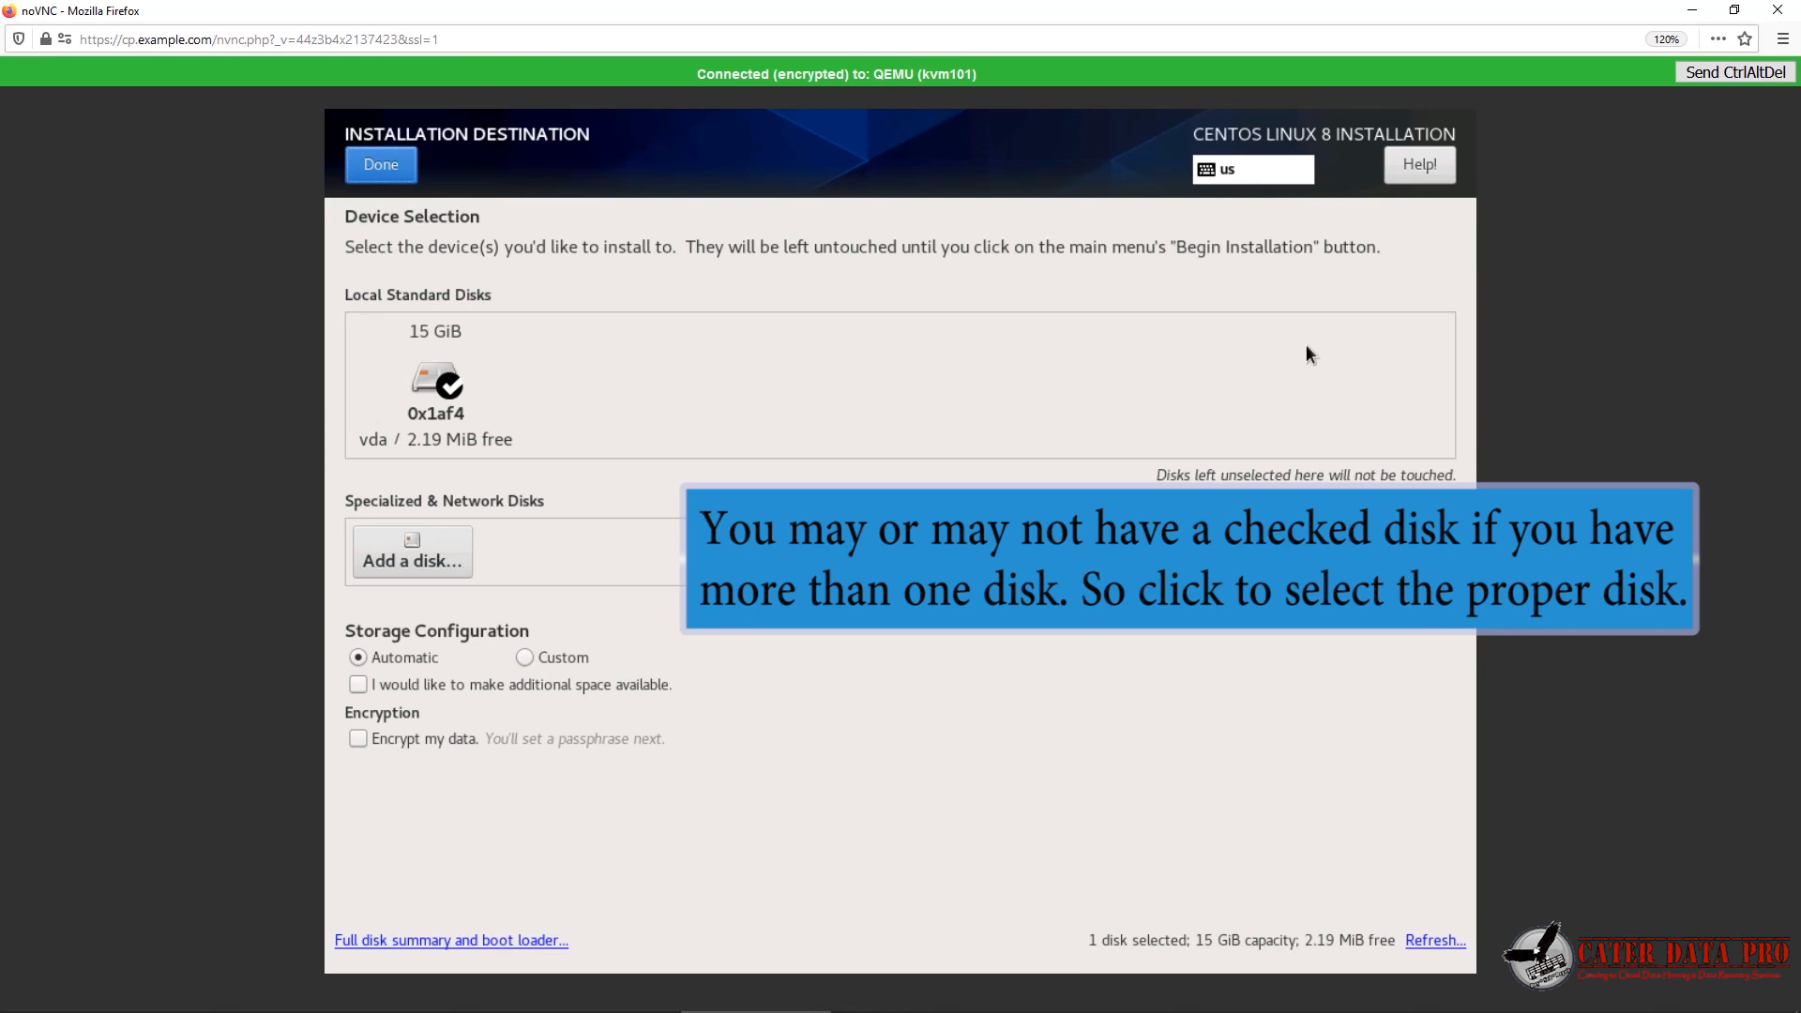
{"action": "left_click", "coordinate": [448, 380]}
{"action": "left_click", "coordinate": [449, 380]}
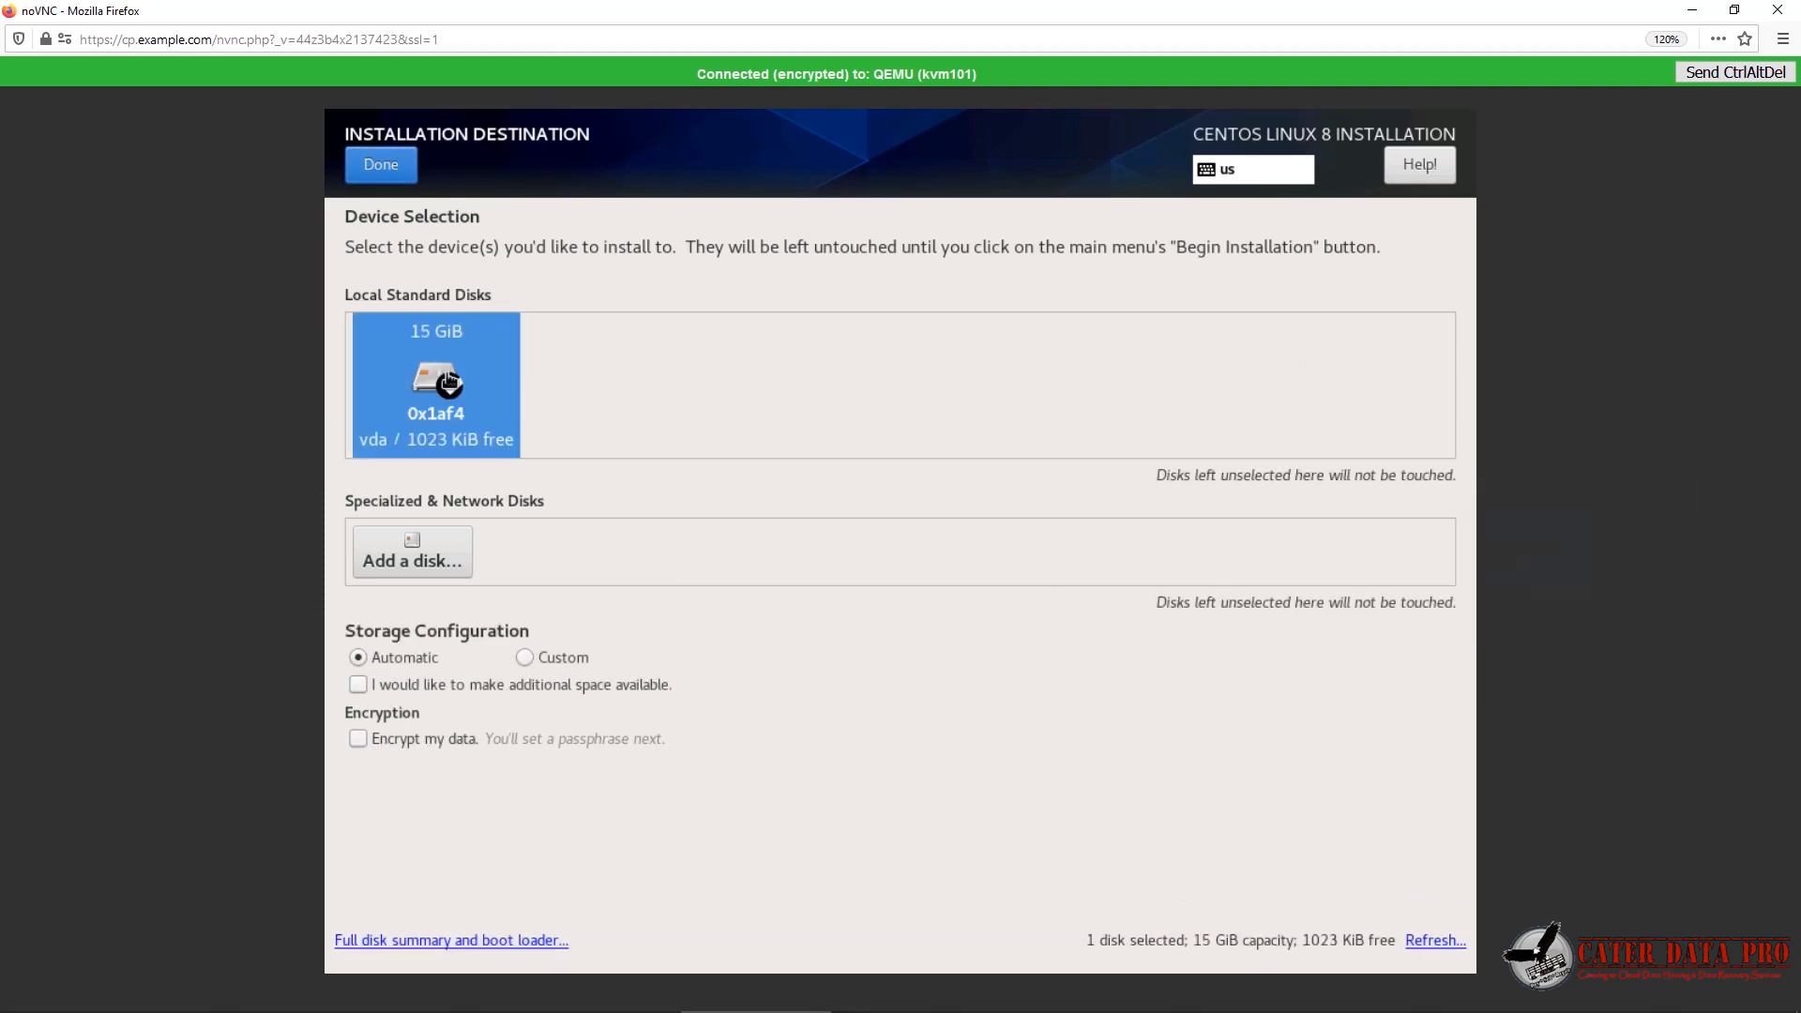
{"action": "left_click", "coordinate": [382, 165]}
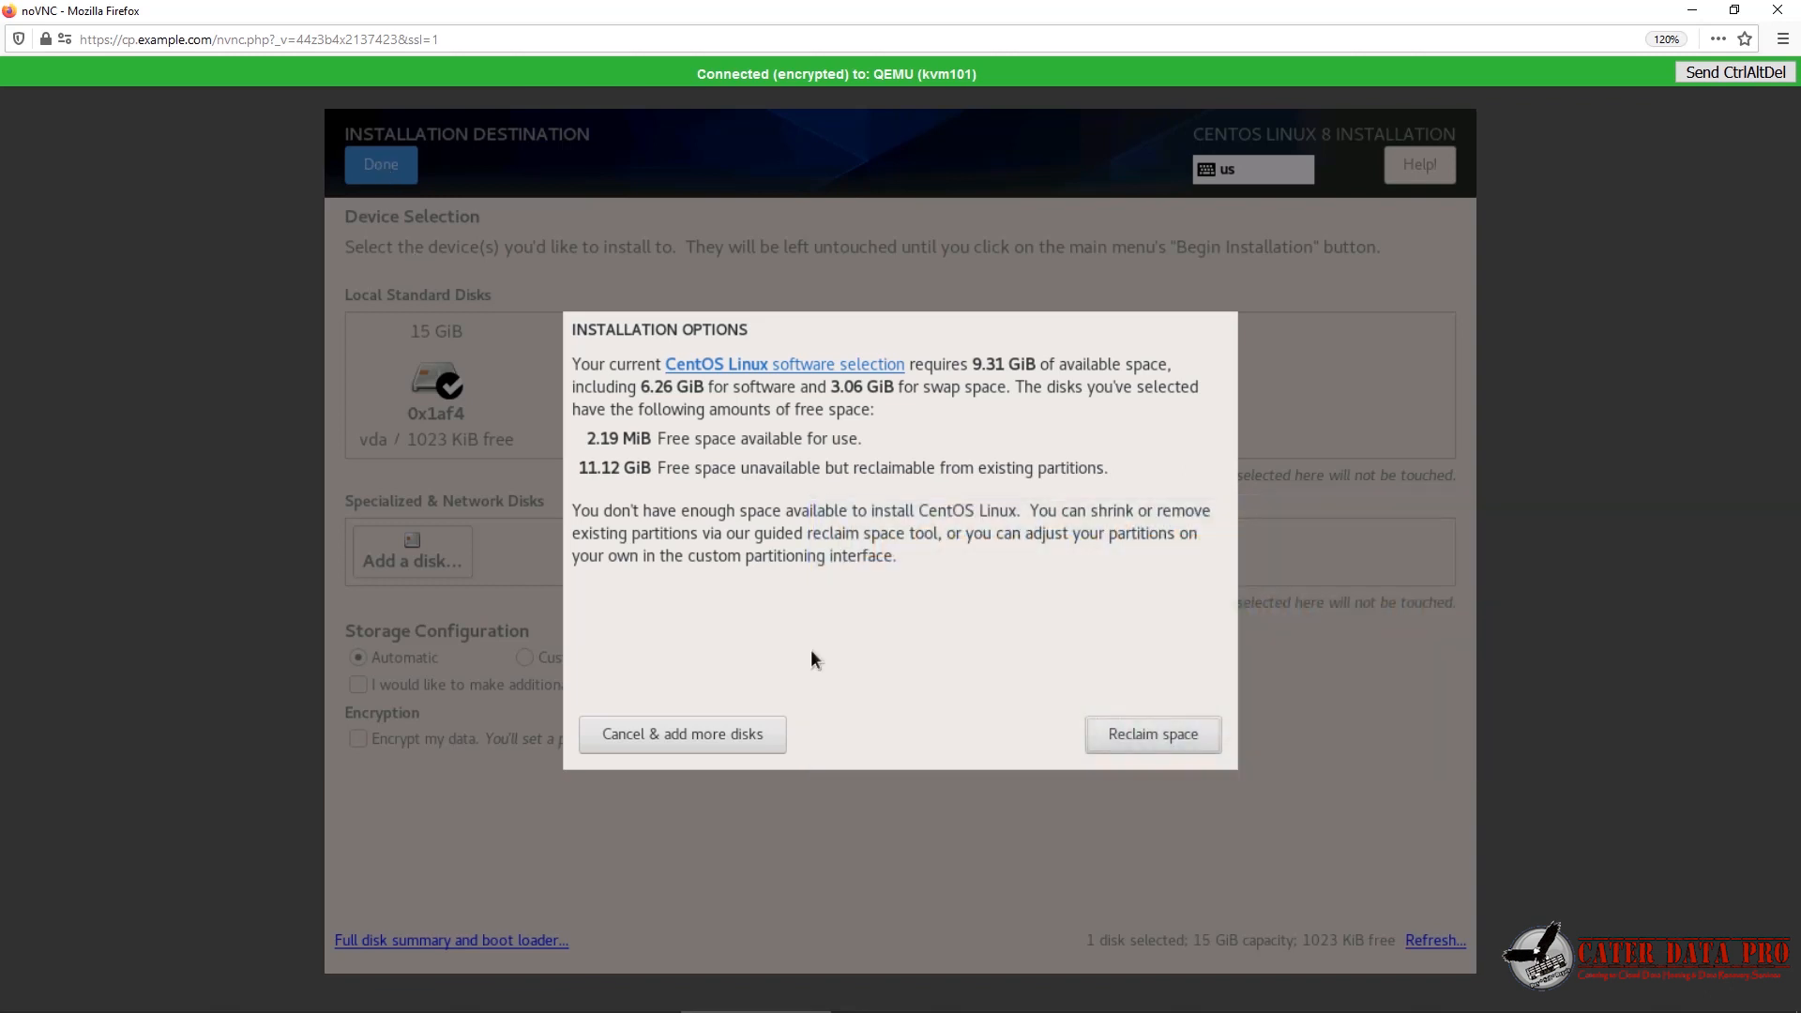
- Reclaim the disk space by marking all existing partitions on vda for deletion
{"action": "left_click", "coordinate": [1111, 734]}
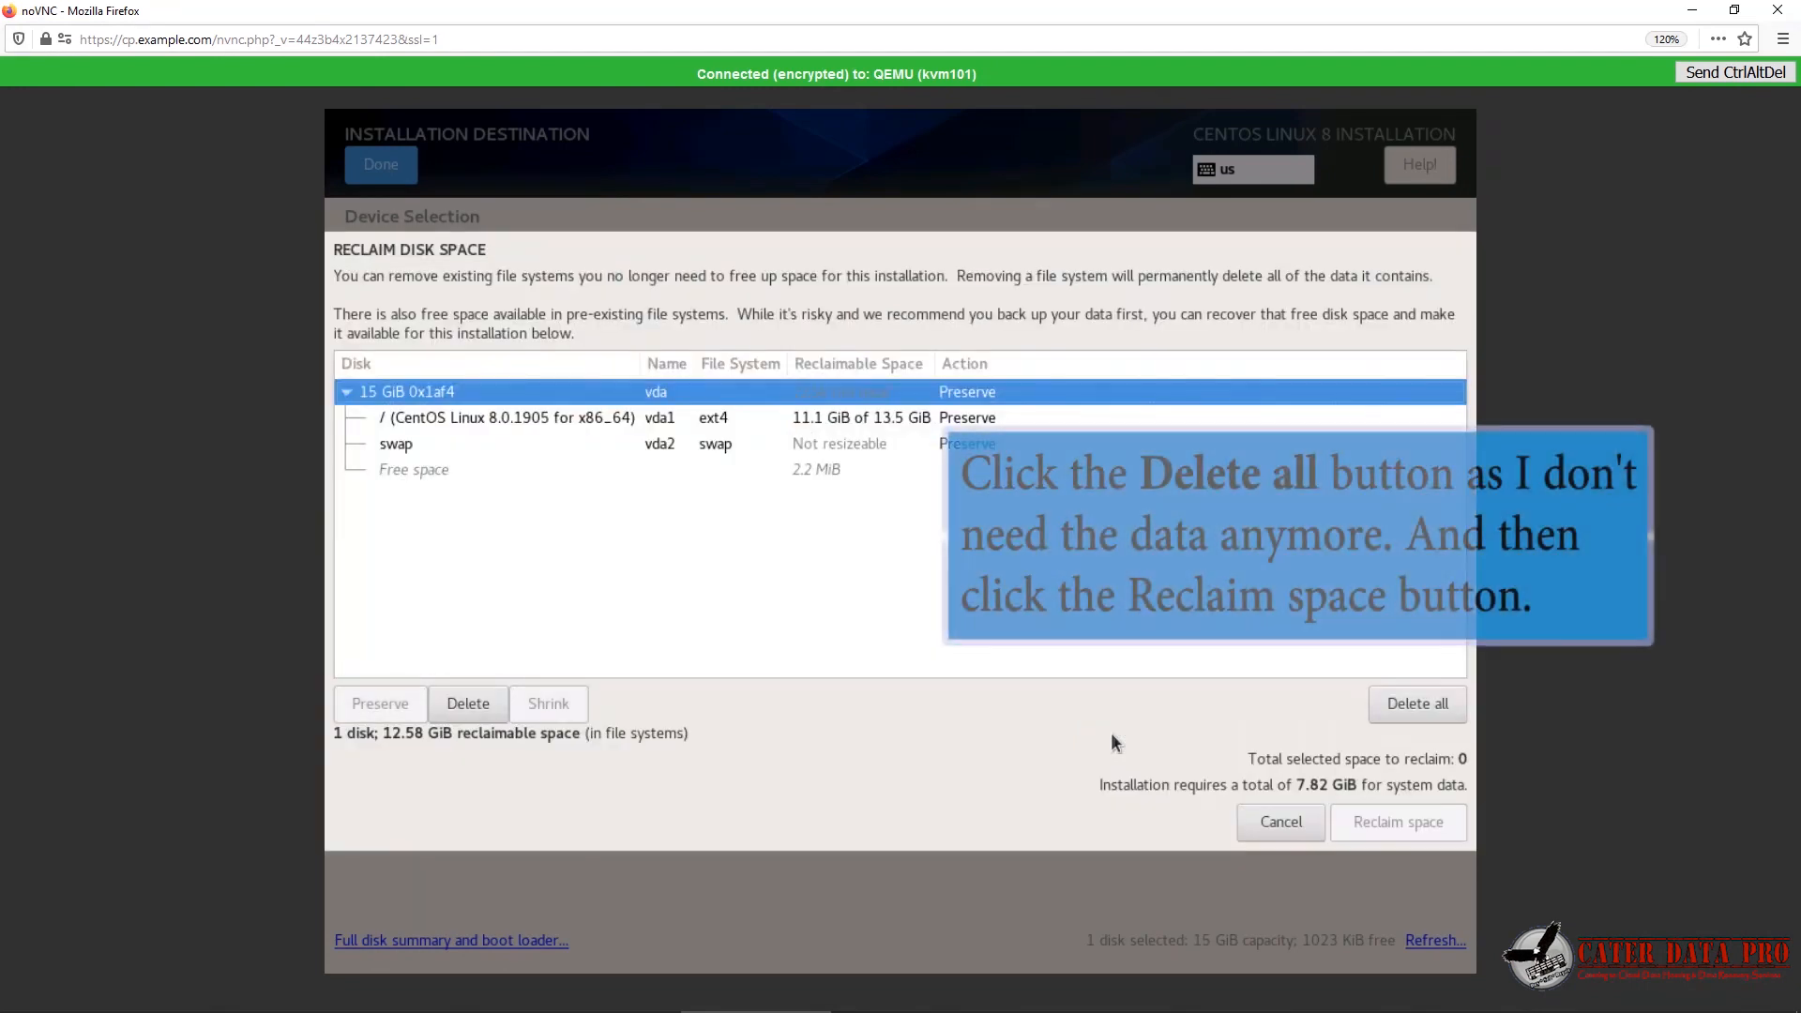
{"action": "left_click", "coordinate": [1403, 708]}
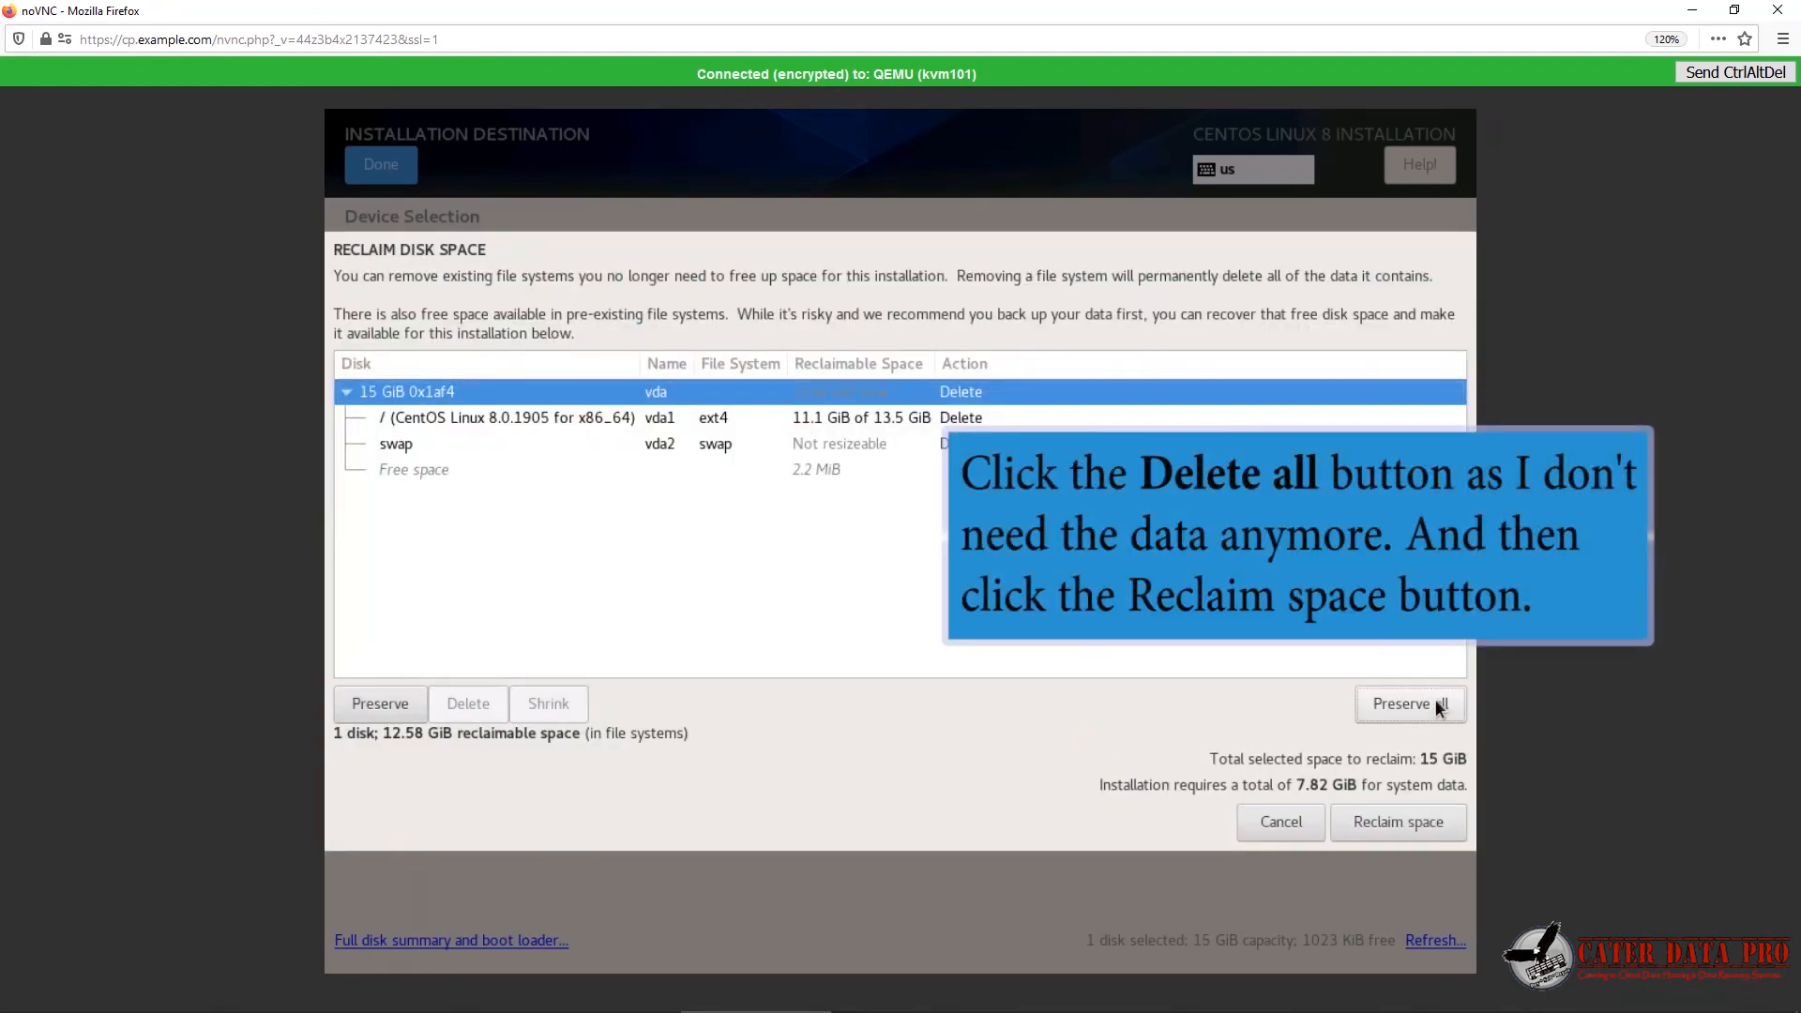
{"action": "left_click", "coordinate": [1405, 818]}
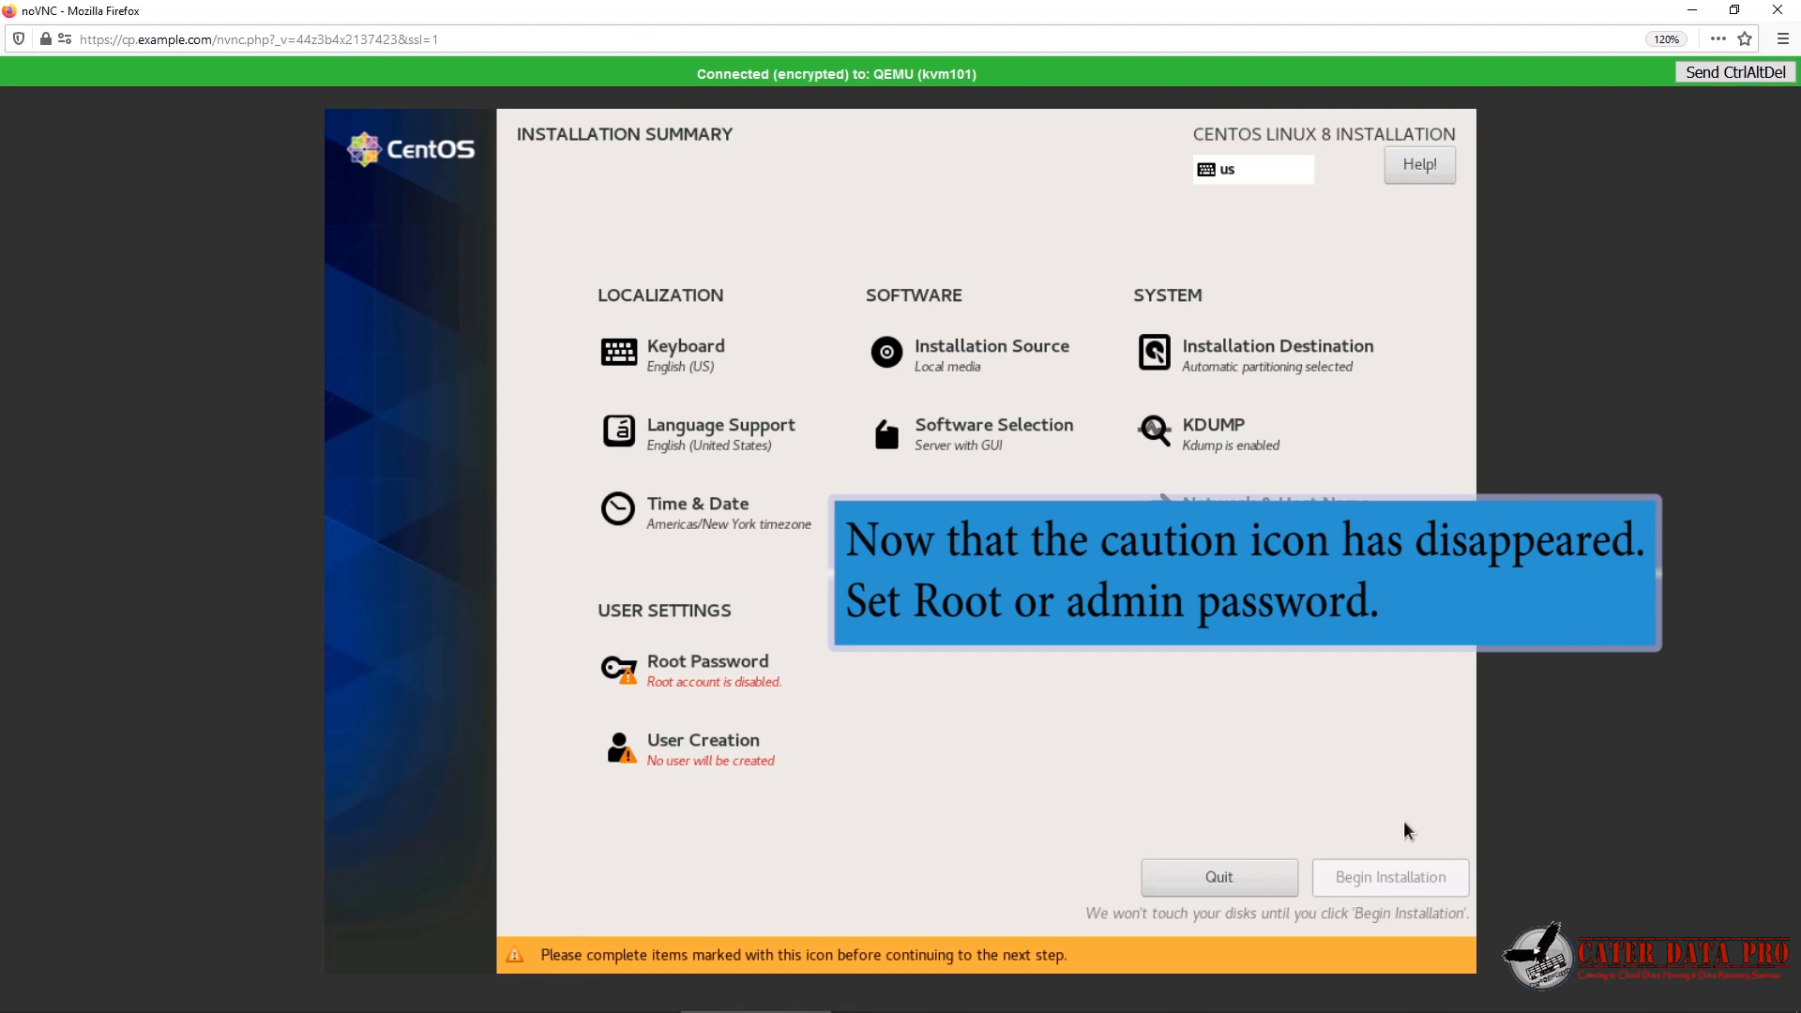
- Set and confirm the root password, accepting it despite its weak rating
{"action": "left_click", "coordinate": [764, 692]}
{"action": "type", "text": "•••••••"}
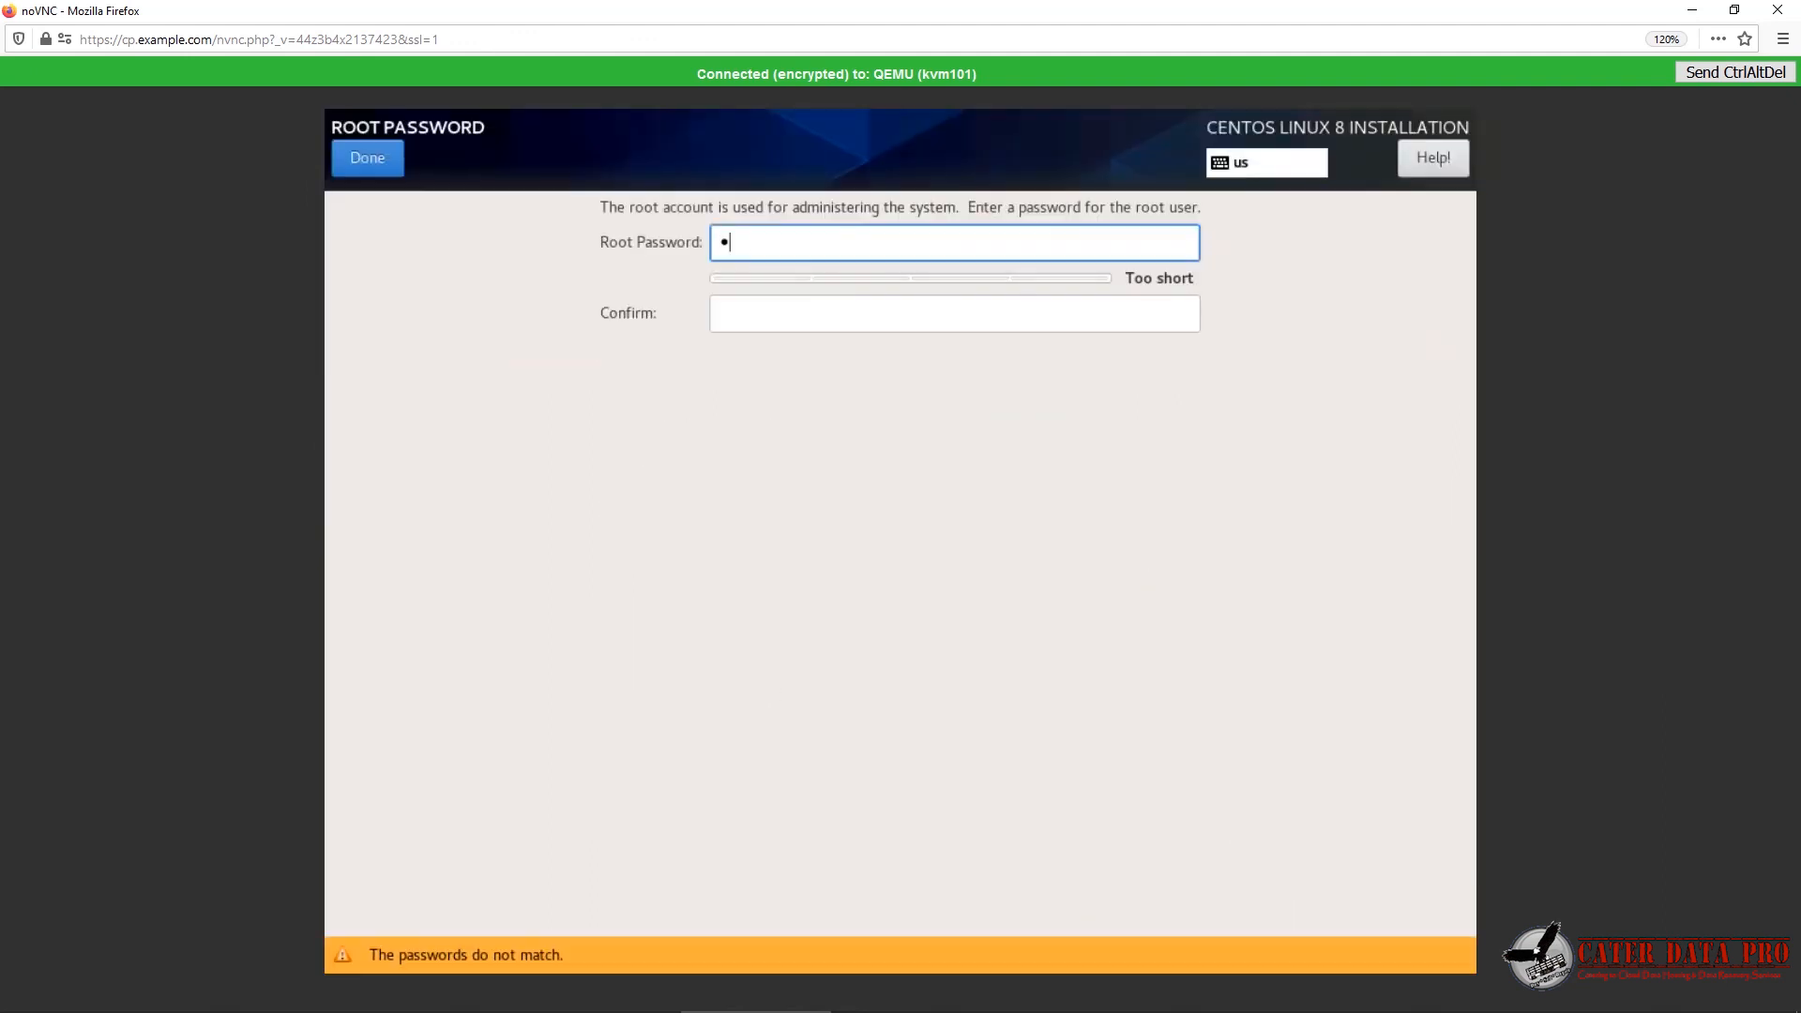
{"action": "left_click", "coordinate": [763, 308]}
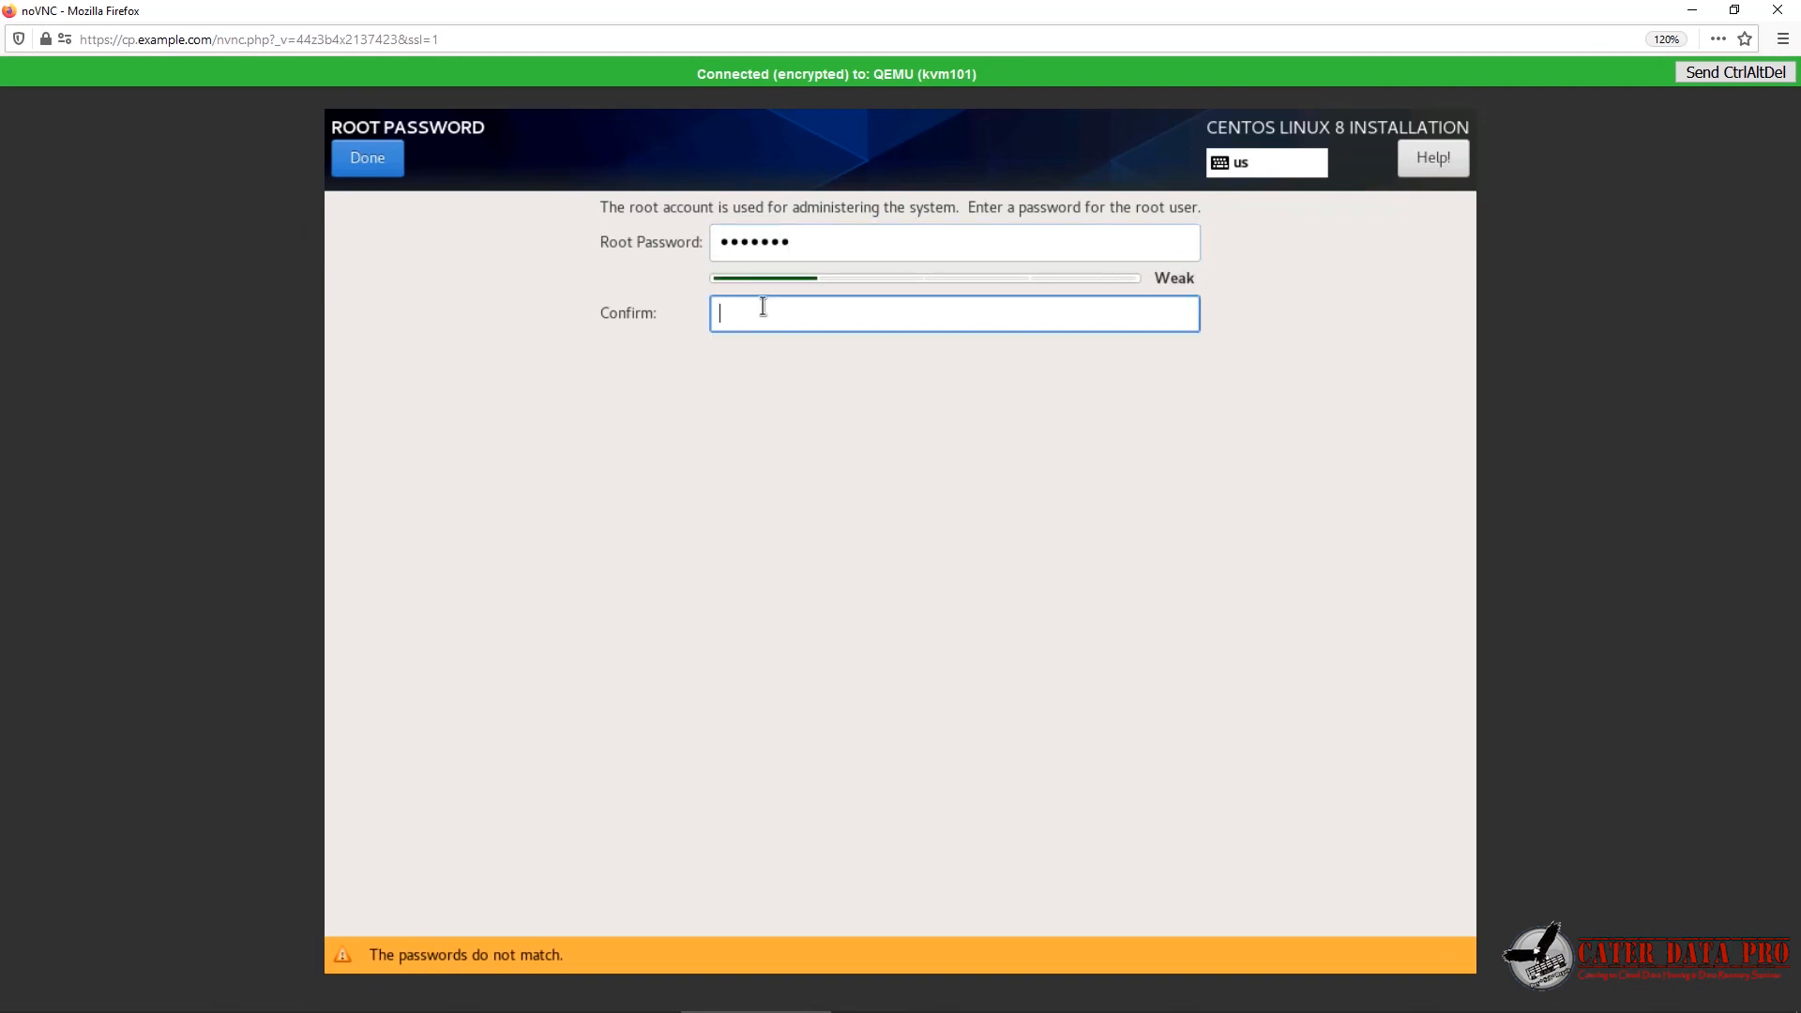
{"action": "type", "text": "•••••••"}
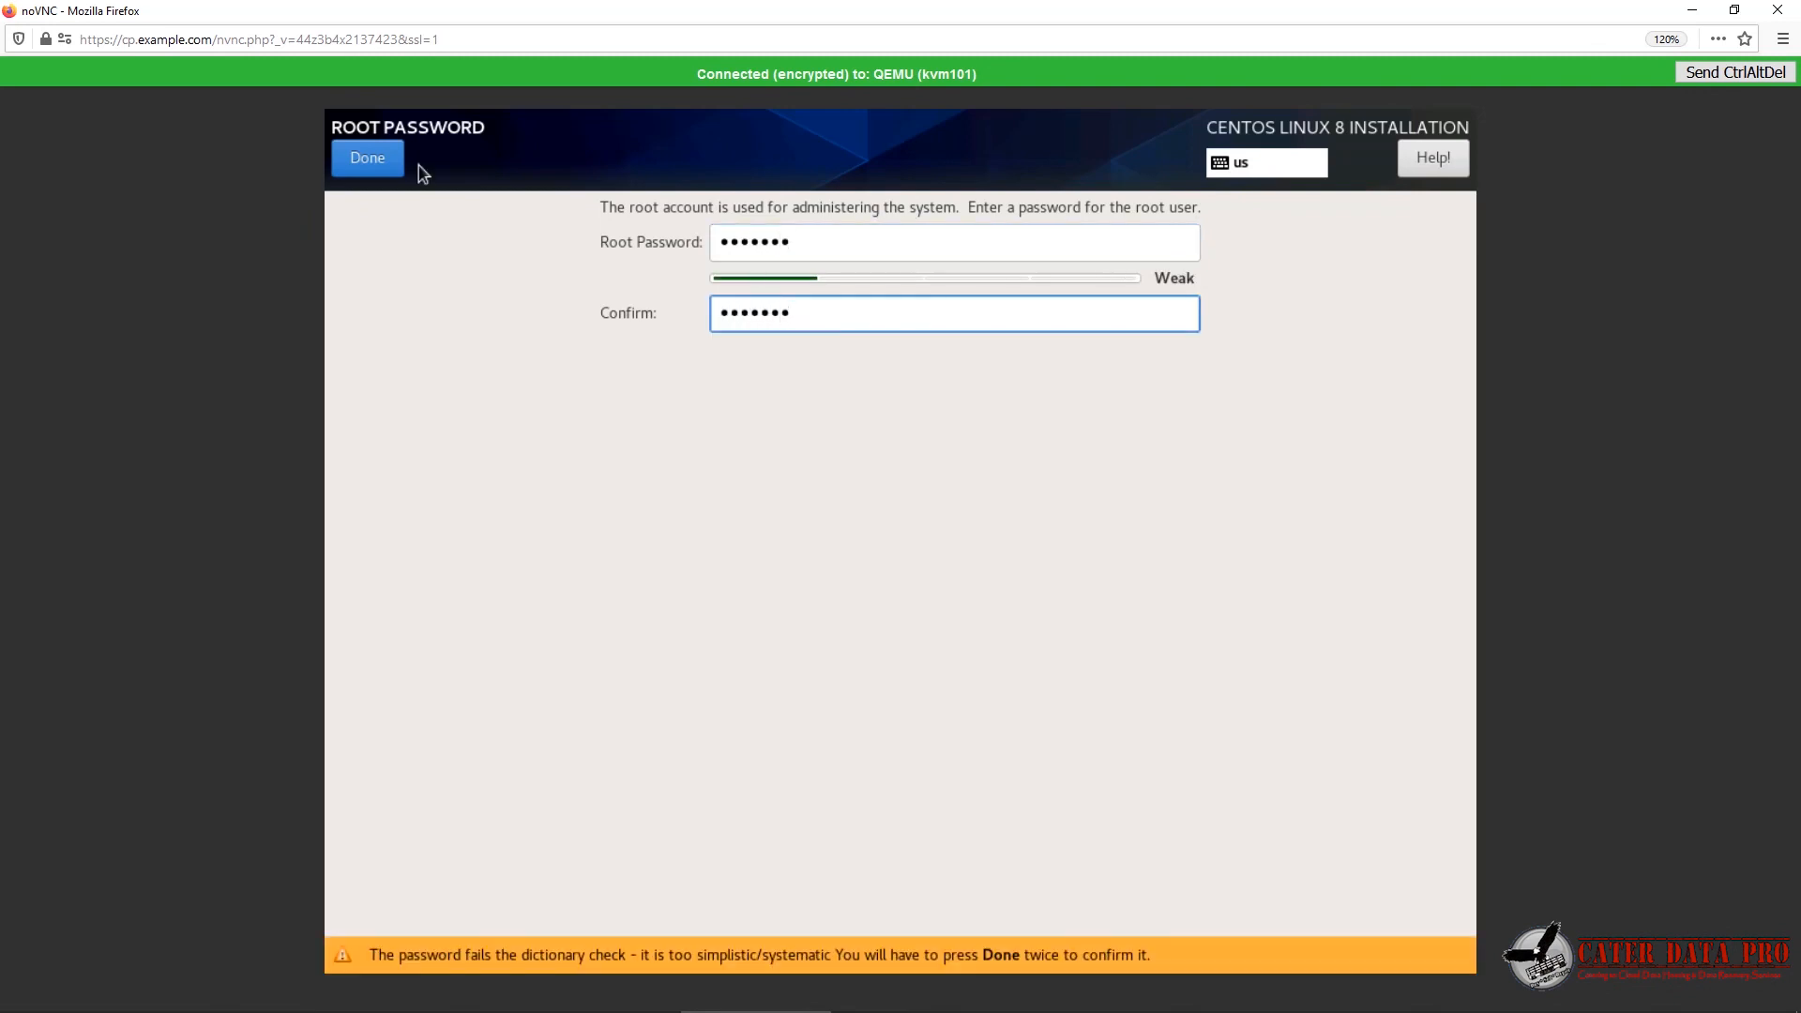
{"action": "left_click", "coordinate": [381, 155]}
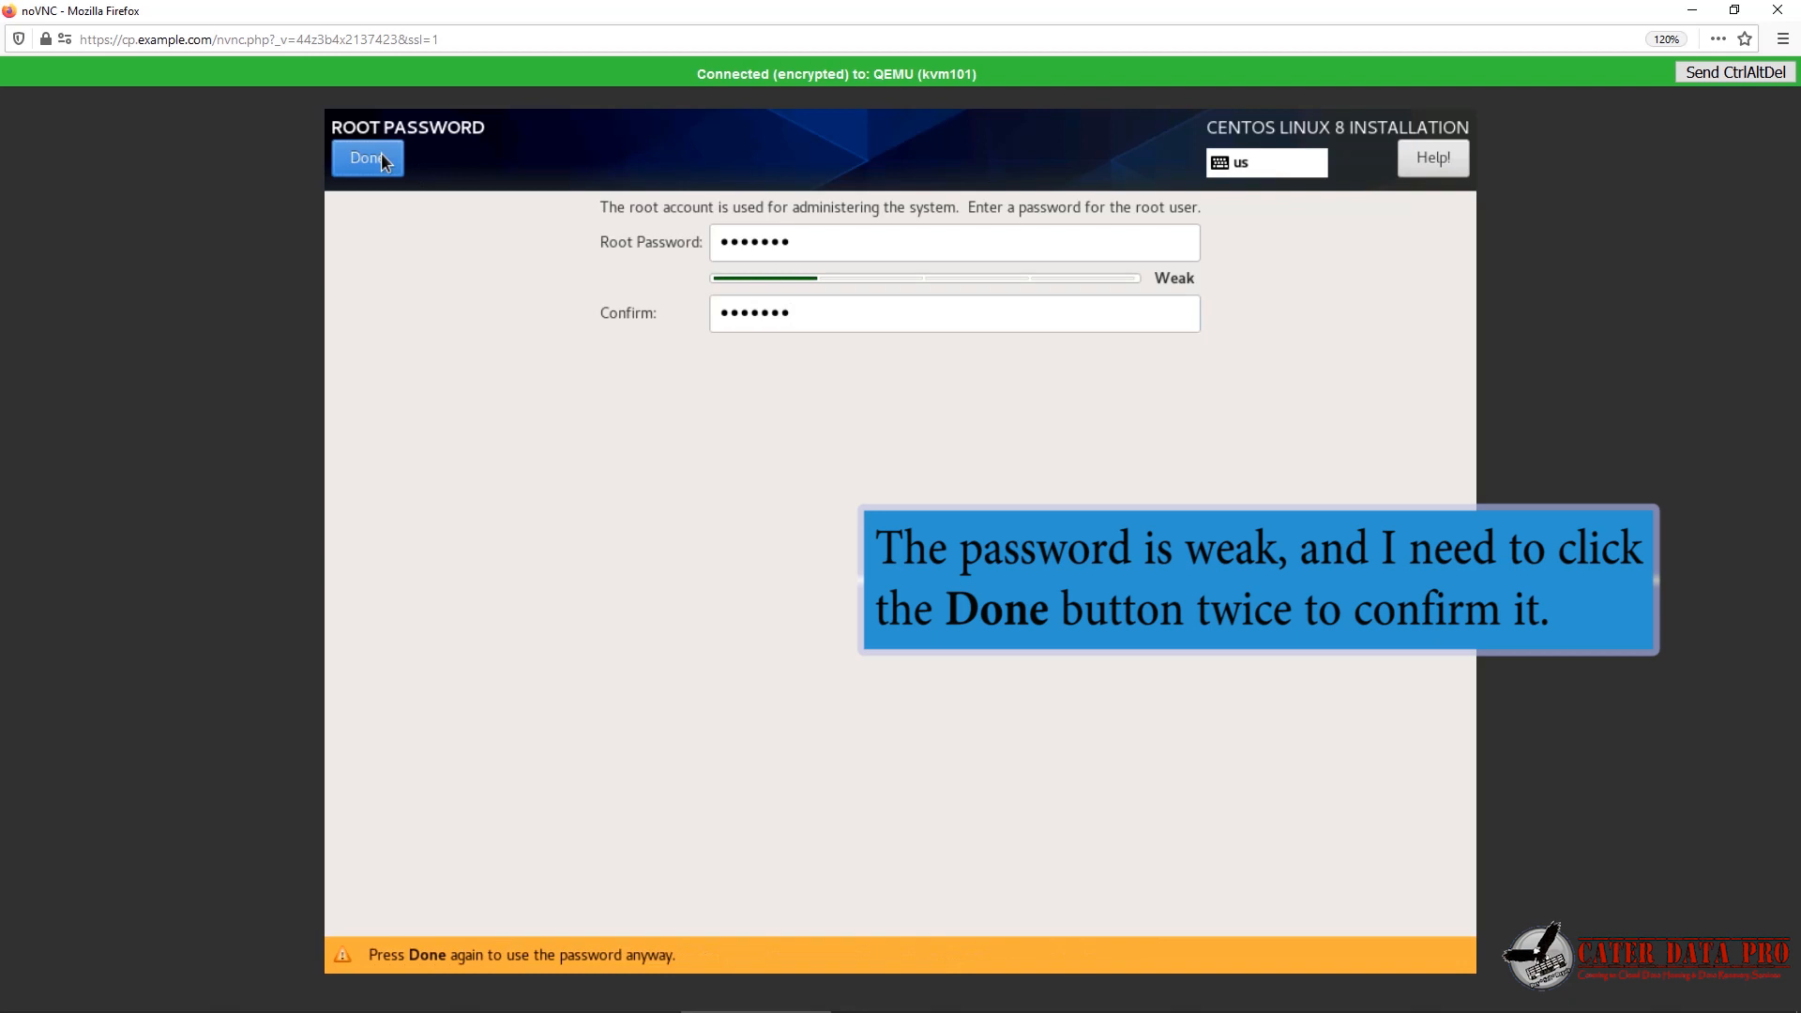
{"action": "left_click", "coordinate": [366, 162]}
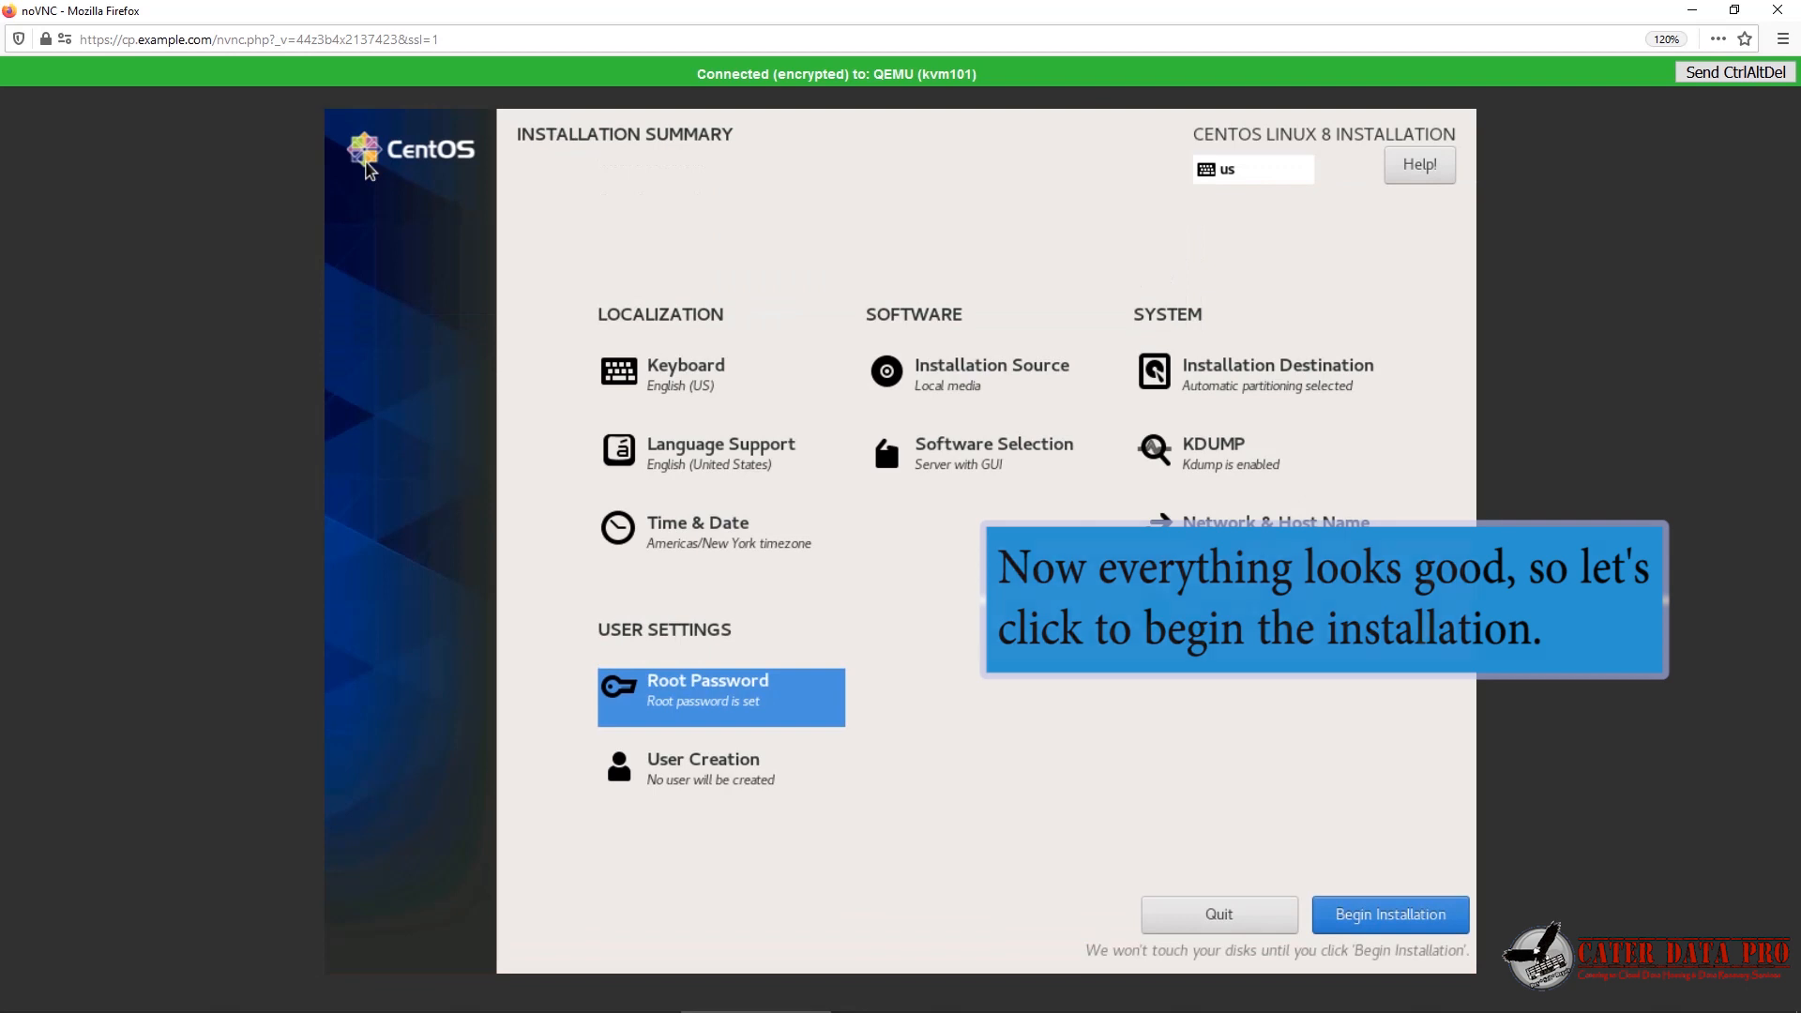
- Run the CentOS Linux 8 installation and reboot the system once it is complete
{"action": "left_click", "coordinate": [1353, 908]}
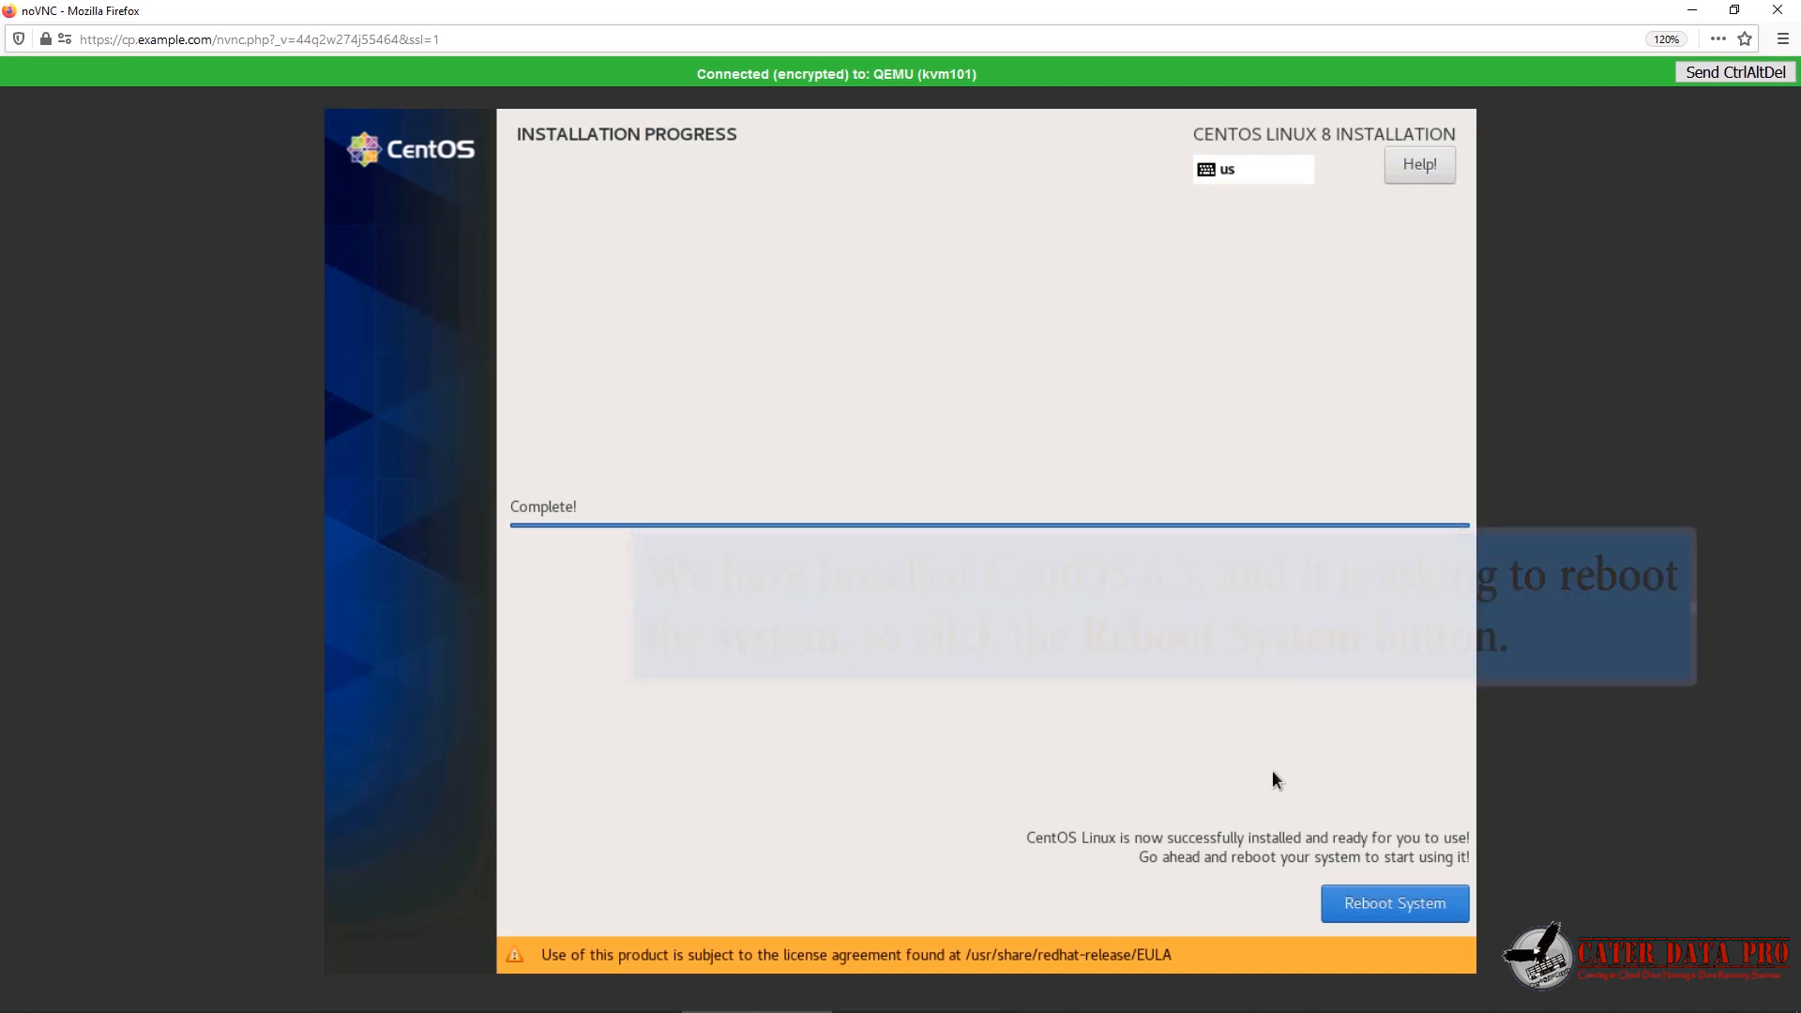
{"action": "left_click", "coordinate": [1372, 906]}
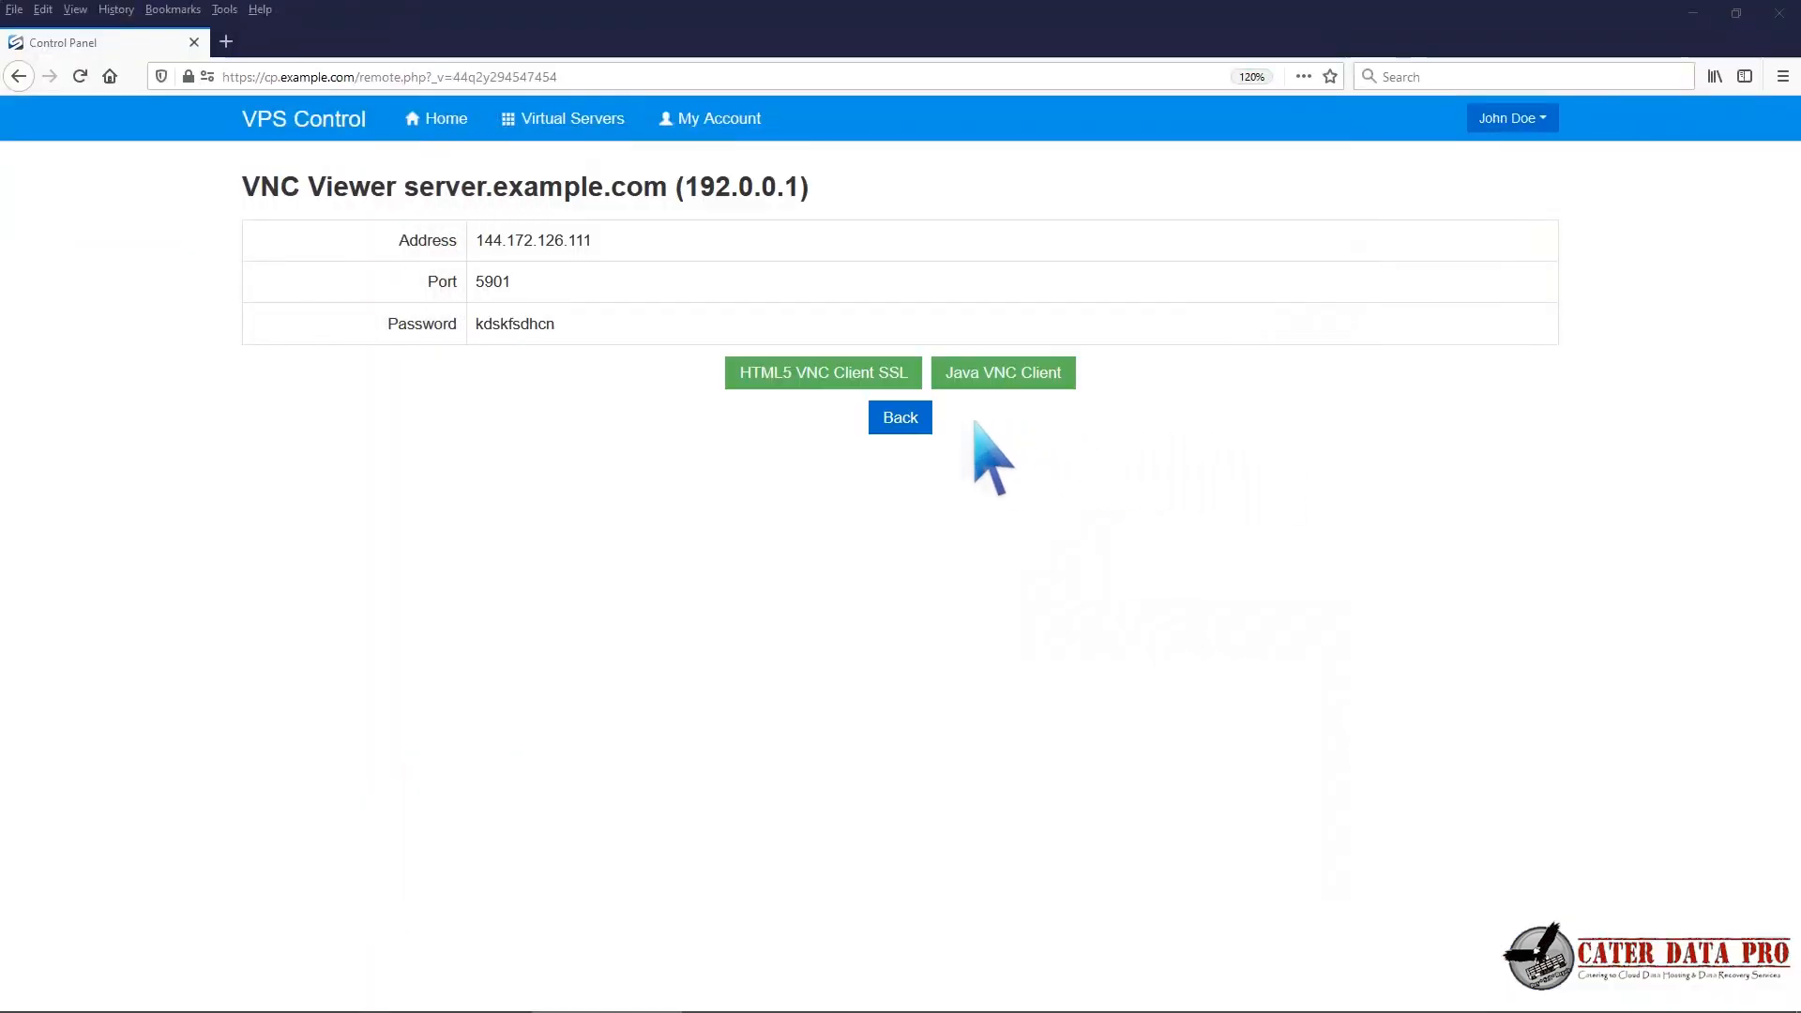
- Return to the server's control page and set the boot order to (1) Hard Disk (2) CDROM
{"action": "left_click", "coordinate": [906, 417]}
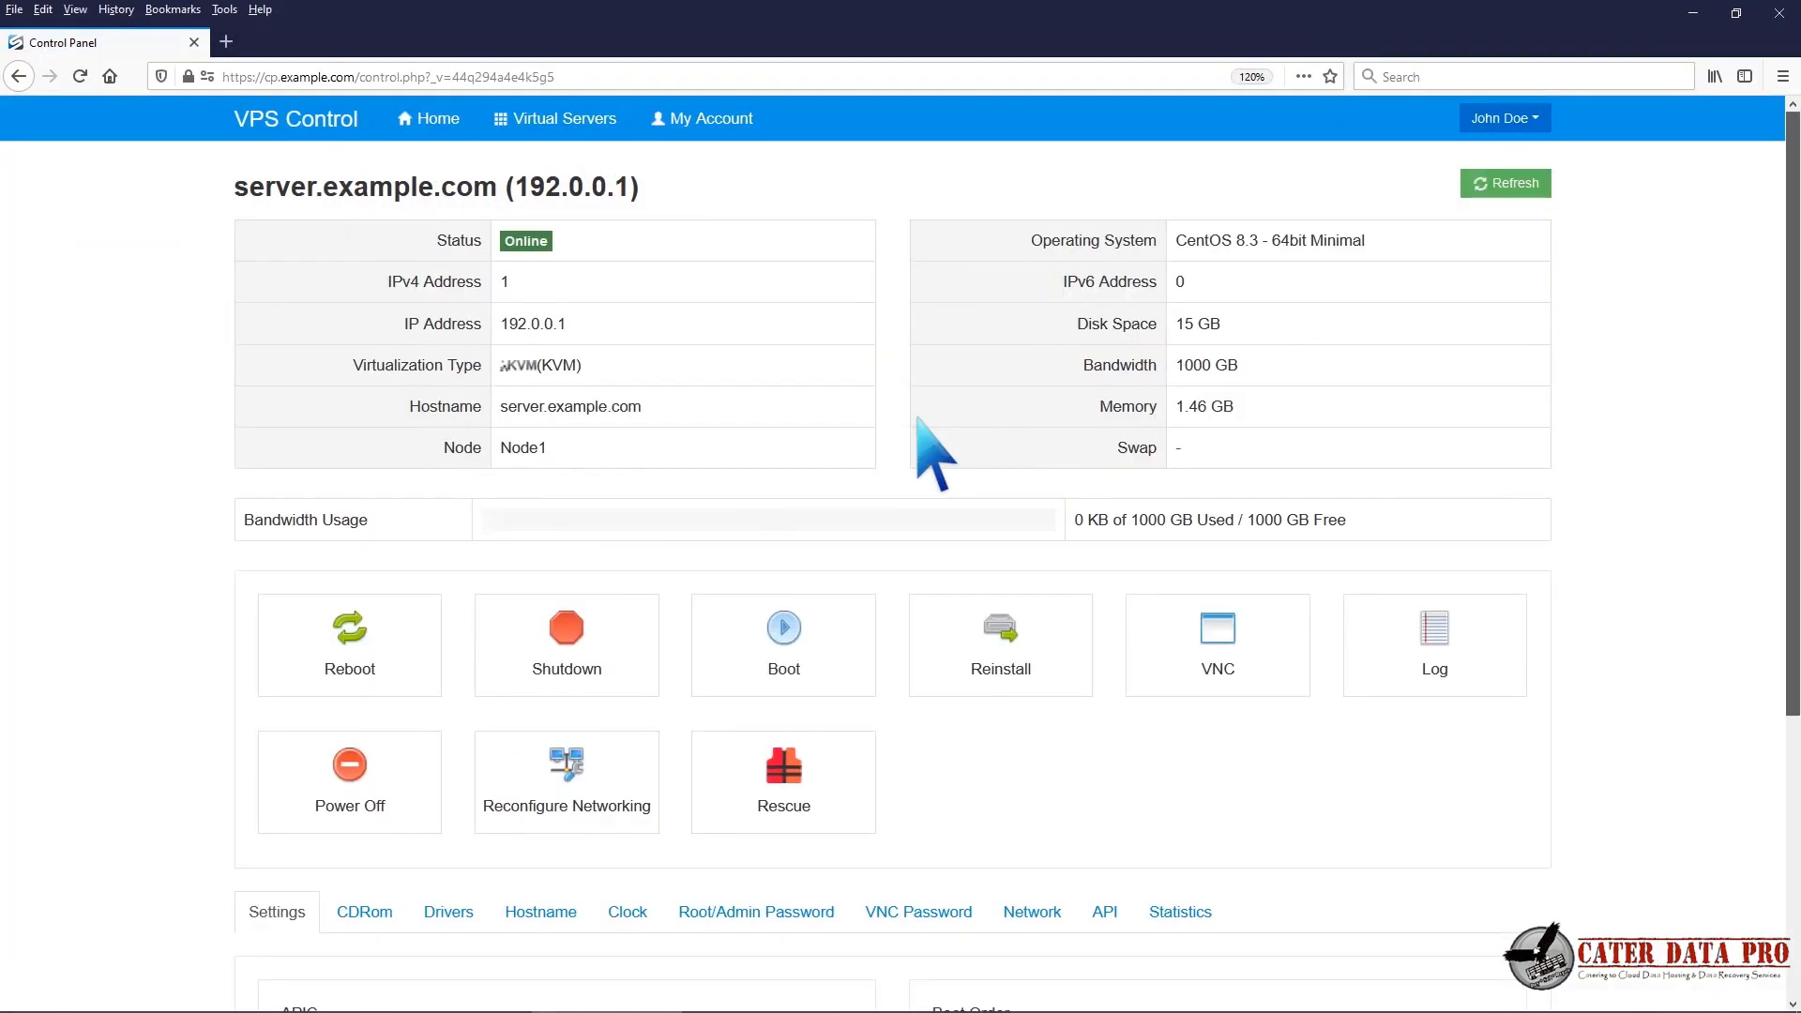
{"action": "scroll", "coordinate": [918, 420], "scroll_direction": "down", "scroll_amount": 5}
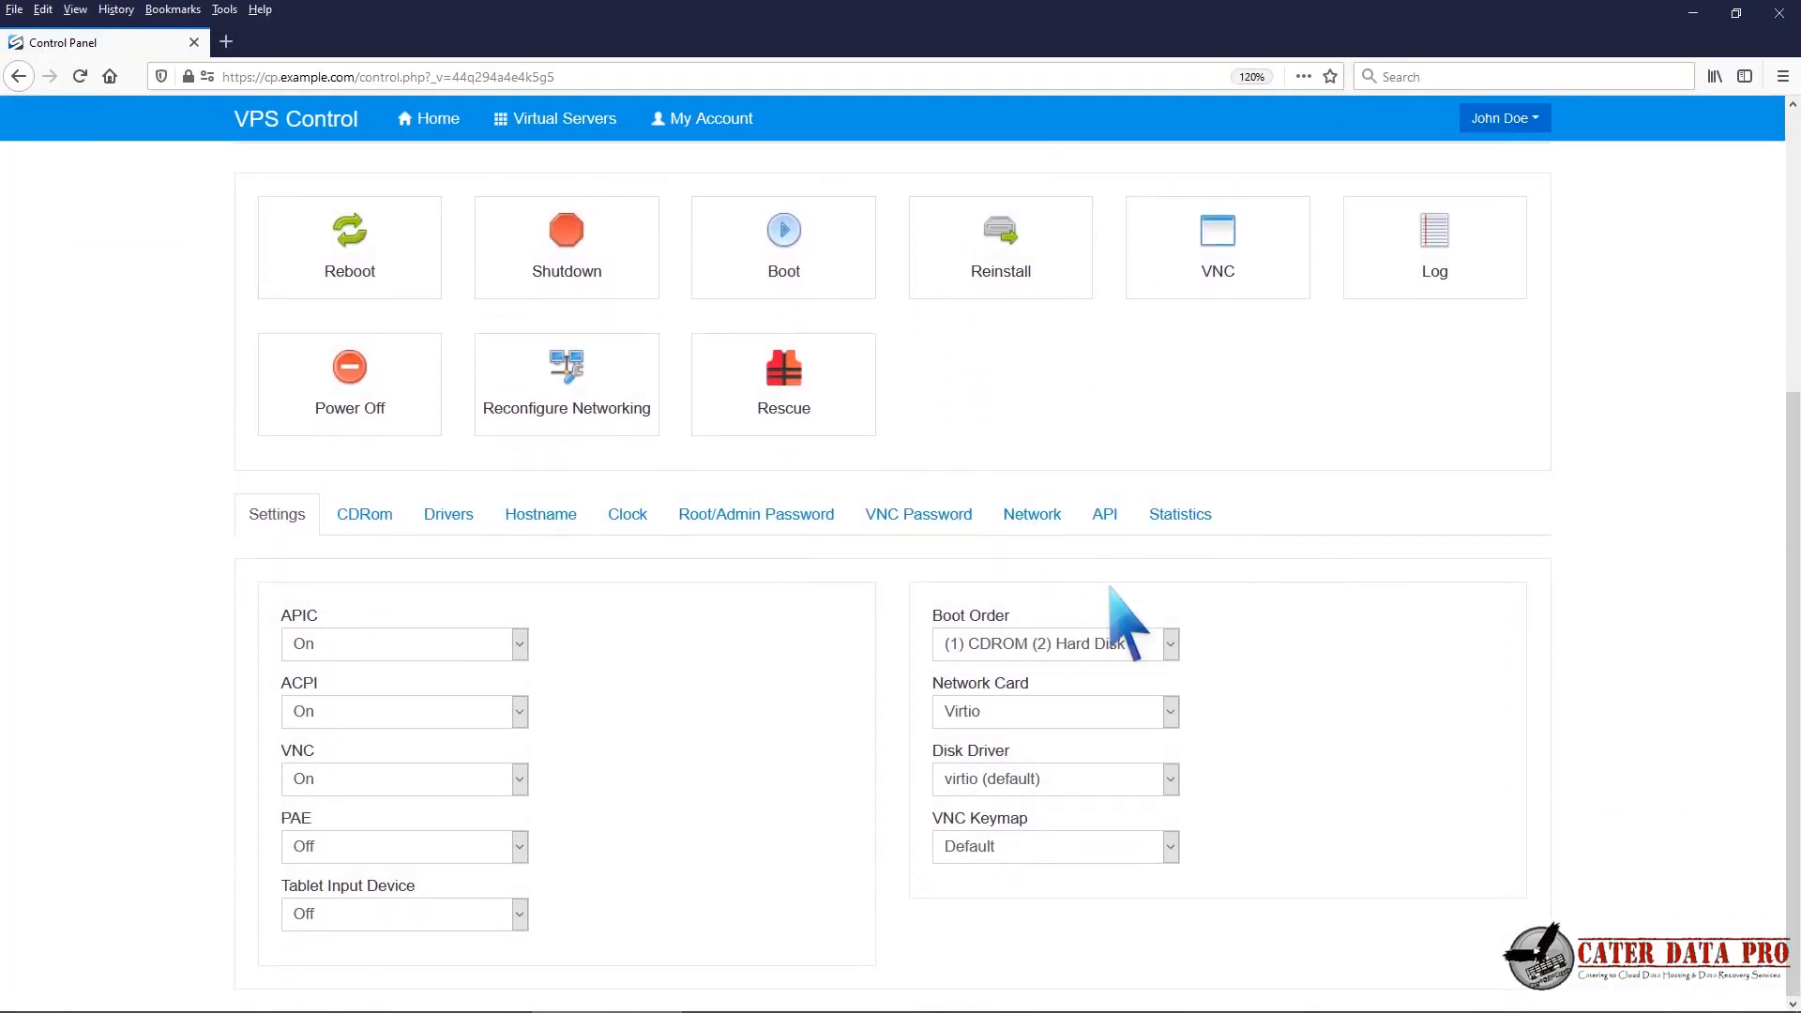
{"action": "left_click", "coordinate": [1170, 645]}
{"action": "left_click", "coordinate": [1146, 672]}
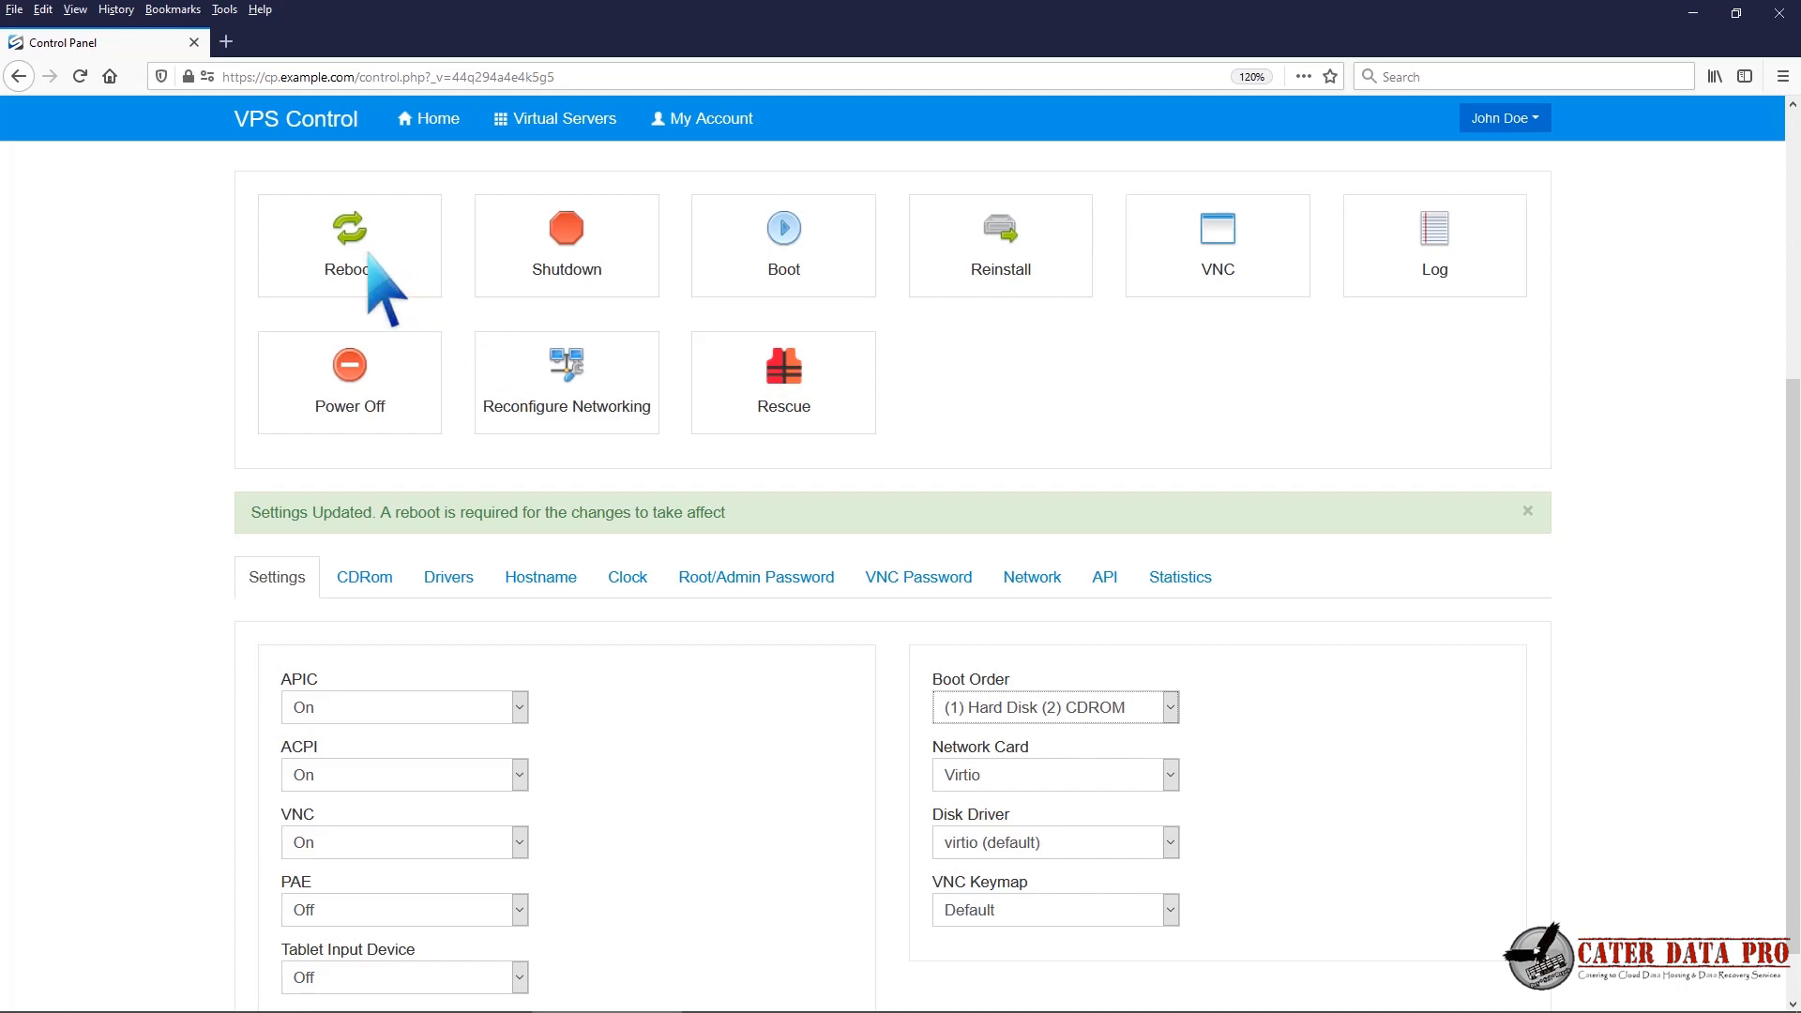
- Reboot the virtual server from the control page to apply the new boot order
{"action": "left_click", "coordinate": [368, 253]}
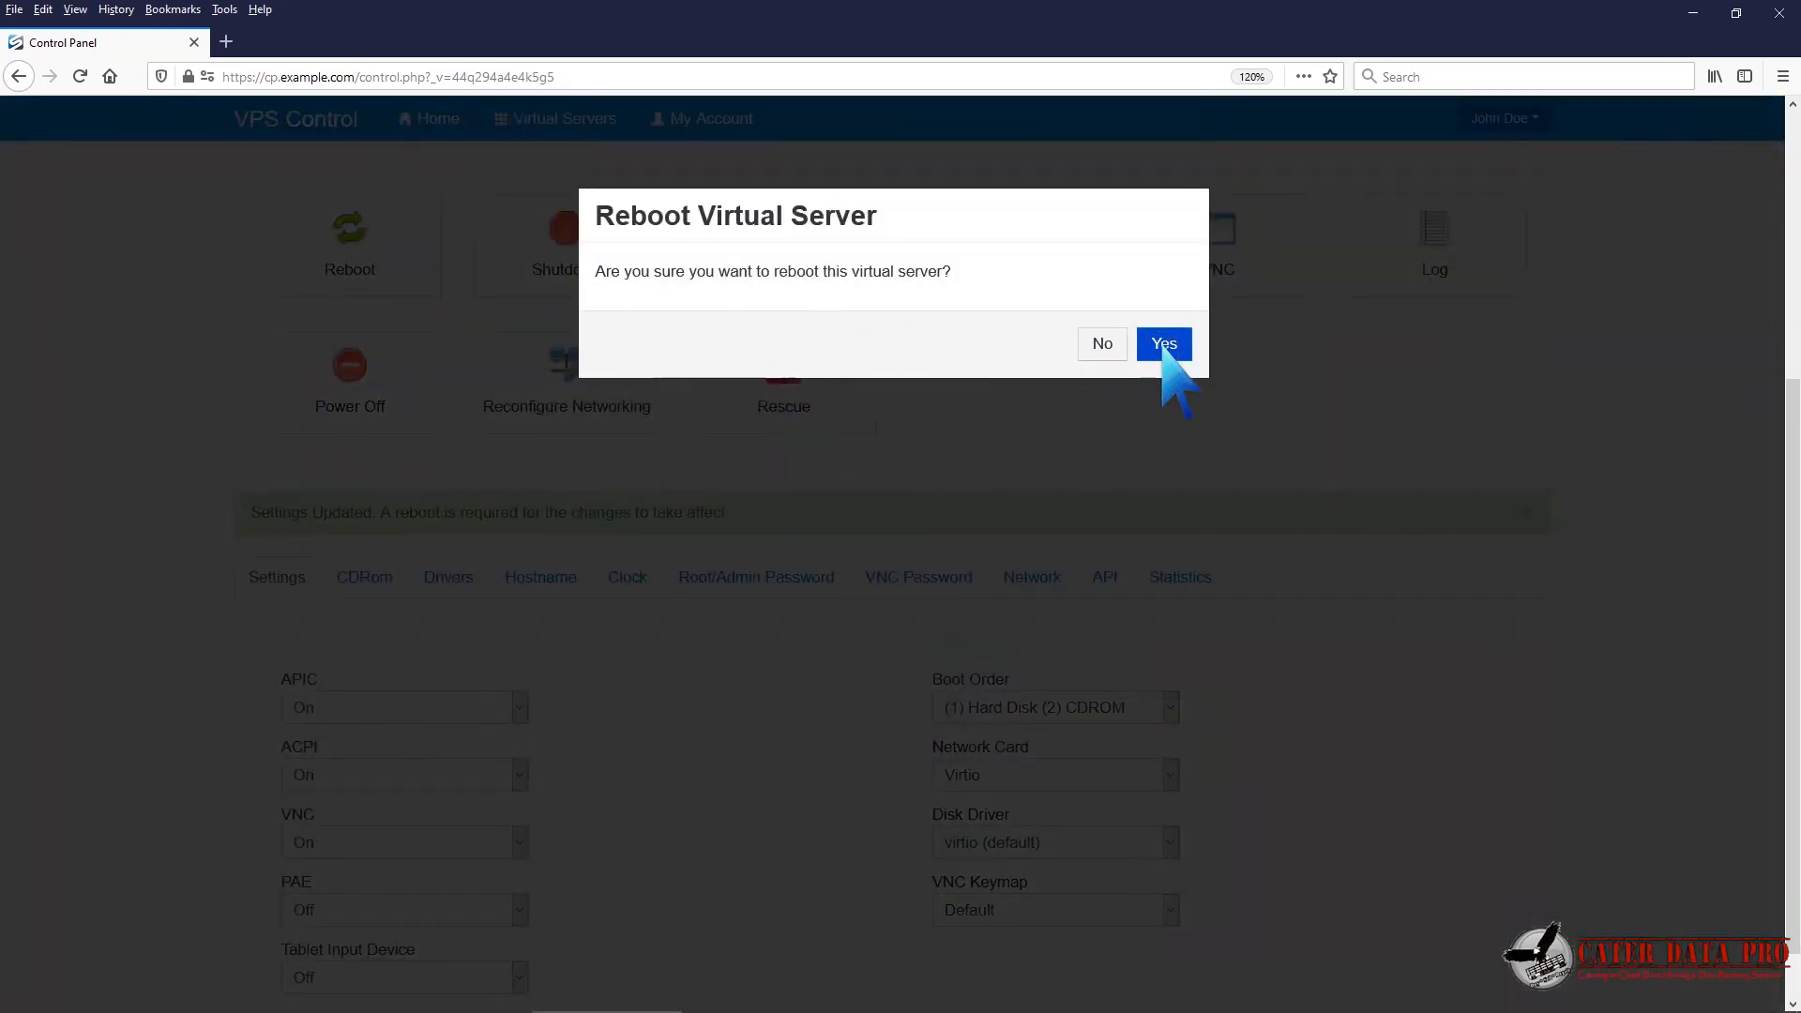
{"action": "left_click", "coordinate": [1165, 344]}
{"action": "left_click", "coordinate": [1167, 334]}
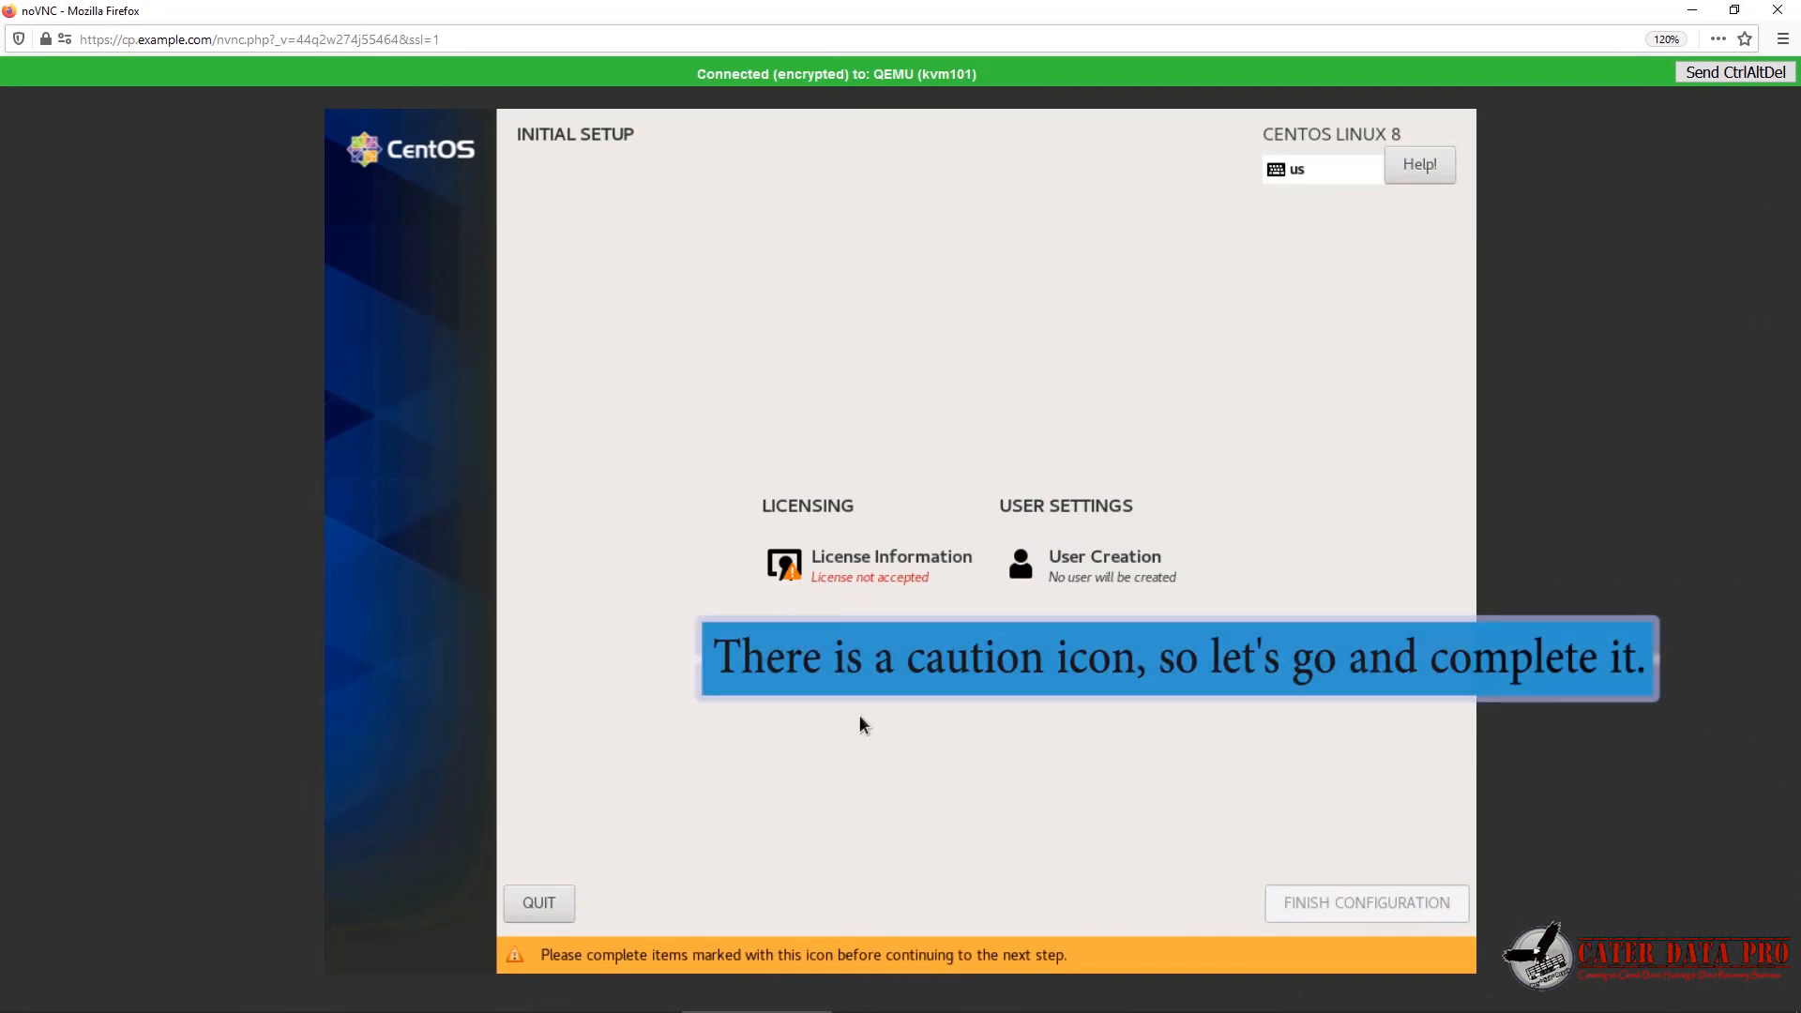
- Accept the CentOS 8 license agreement in the initial setup and finish the configuration
{"action": "left_click", "coordinate": [883, 576]}
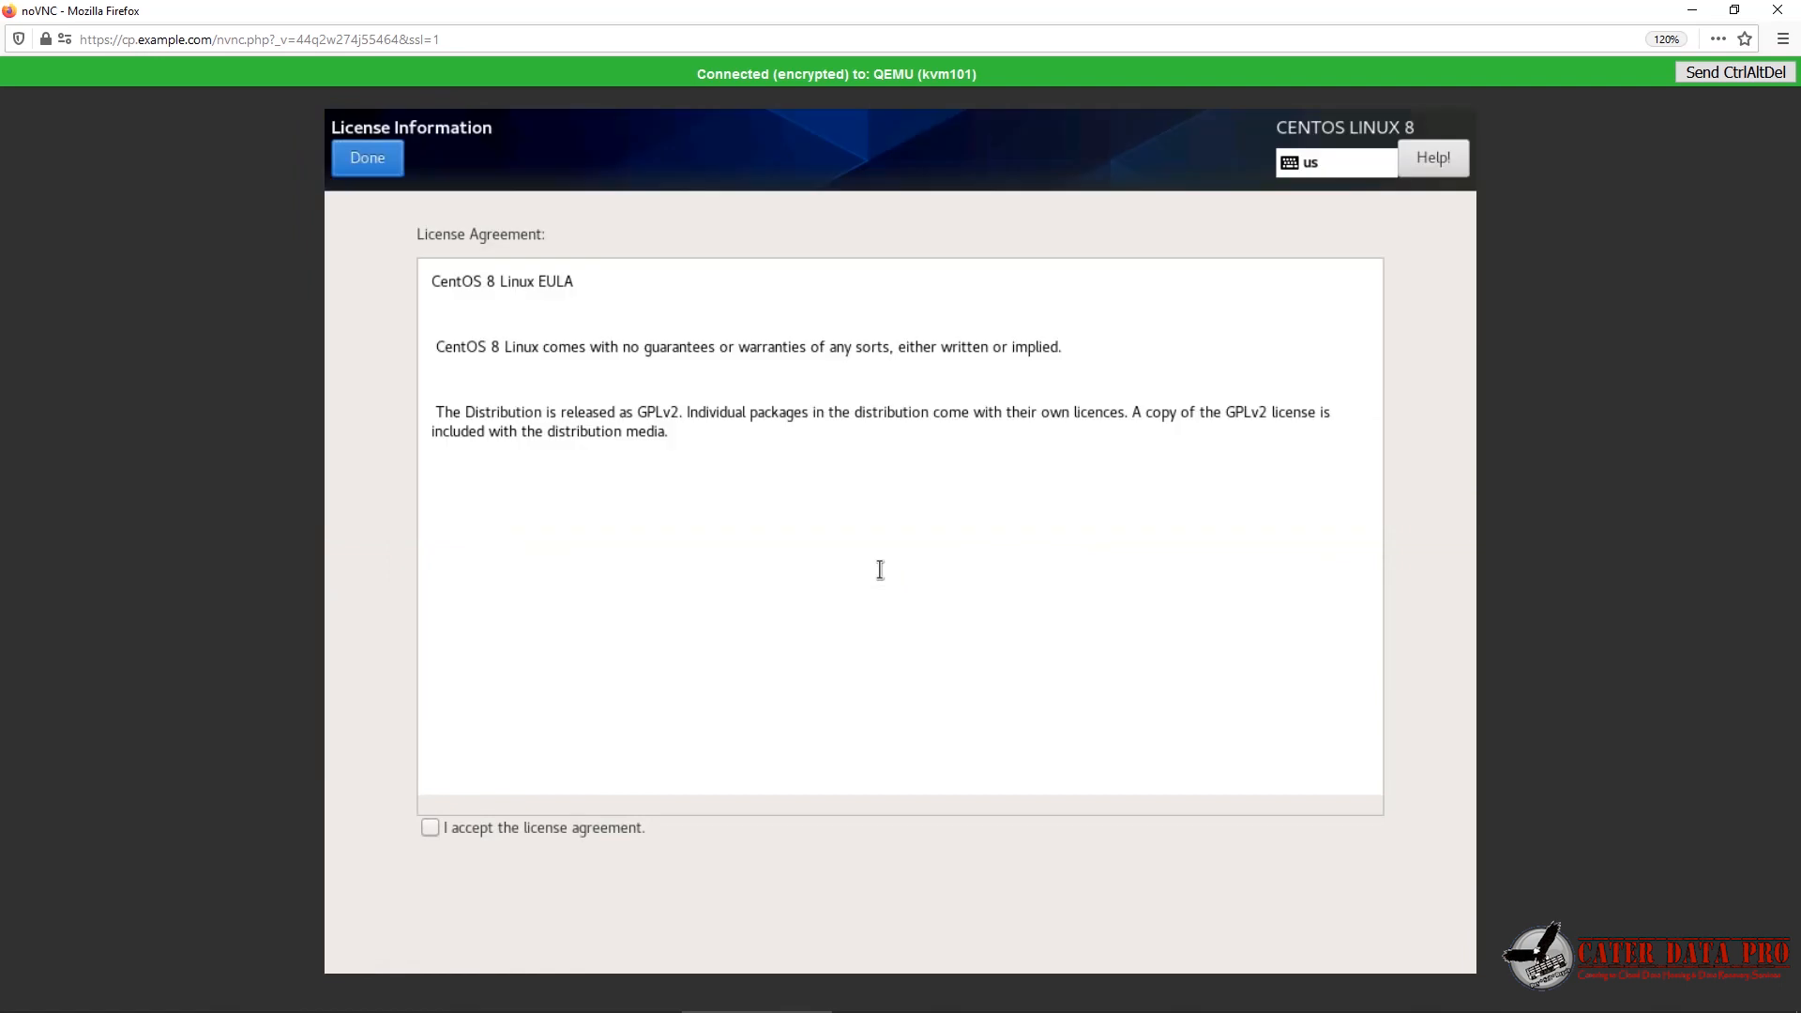
{"action": "left_click", "coordinate": [430, 826]}
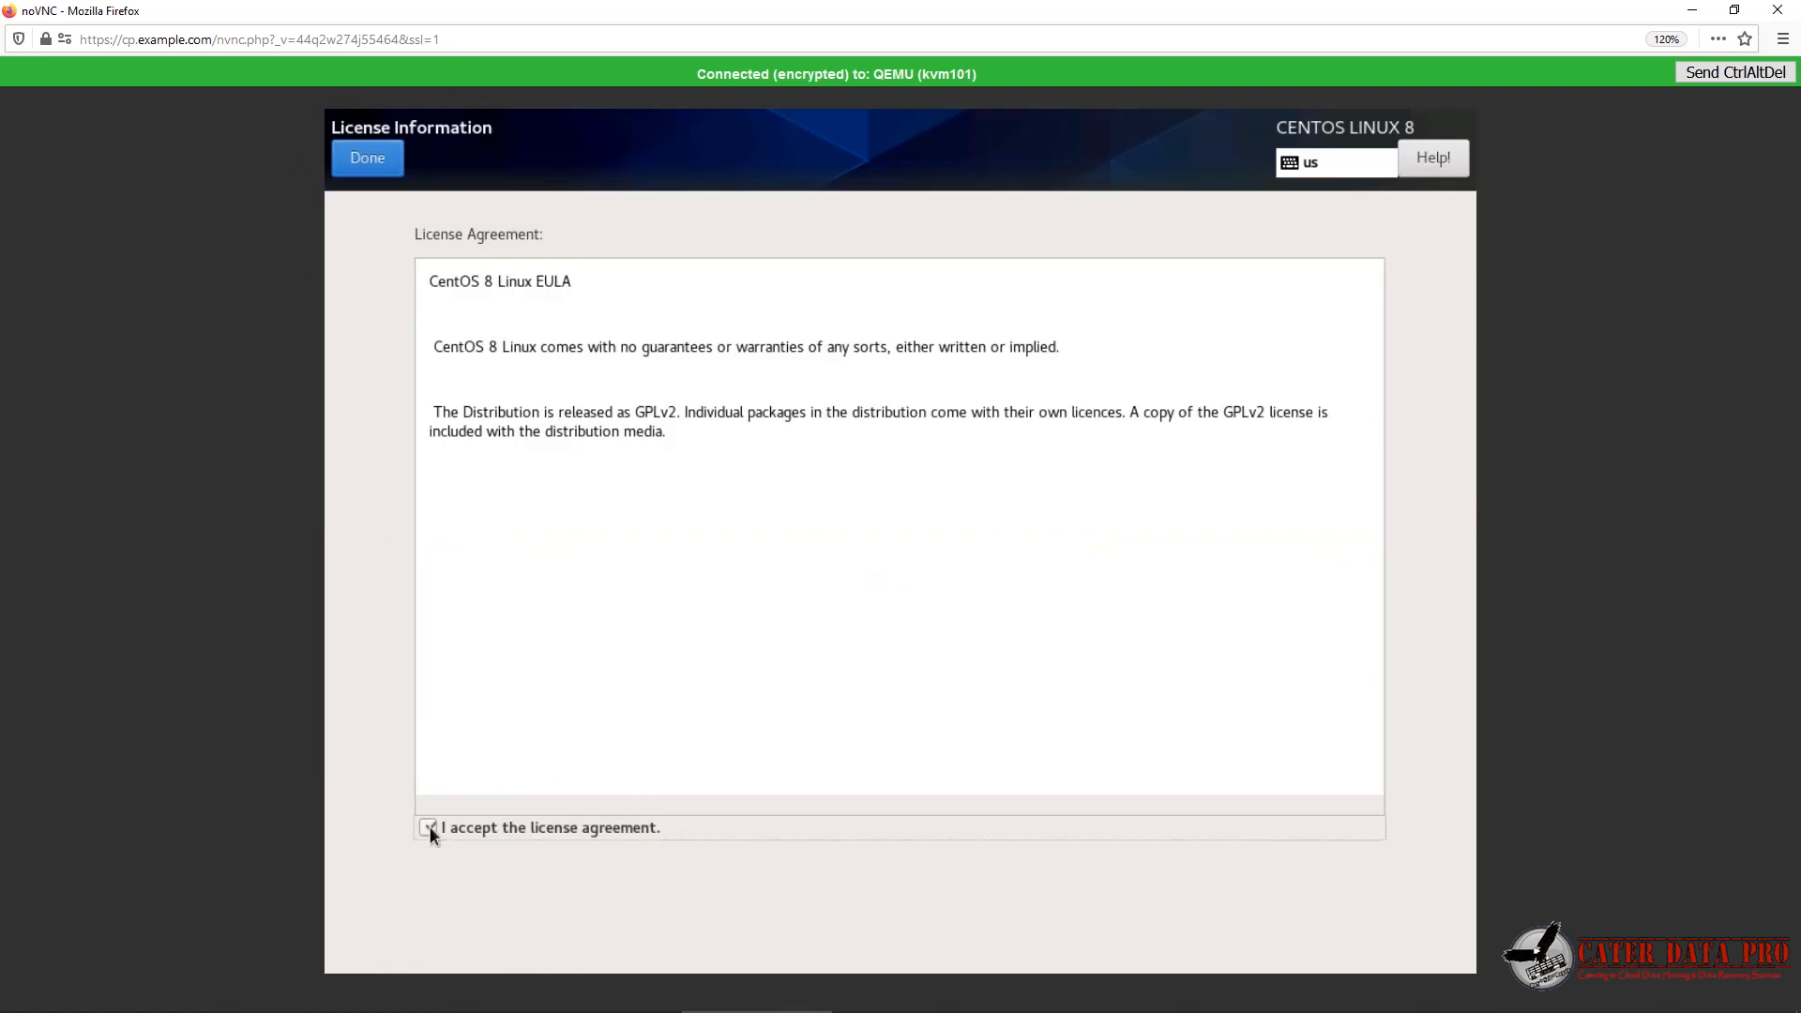
{"action": "left_click", "coordinate": [375, 160]}
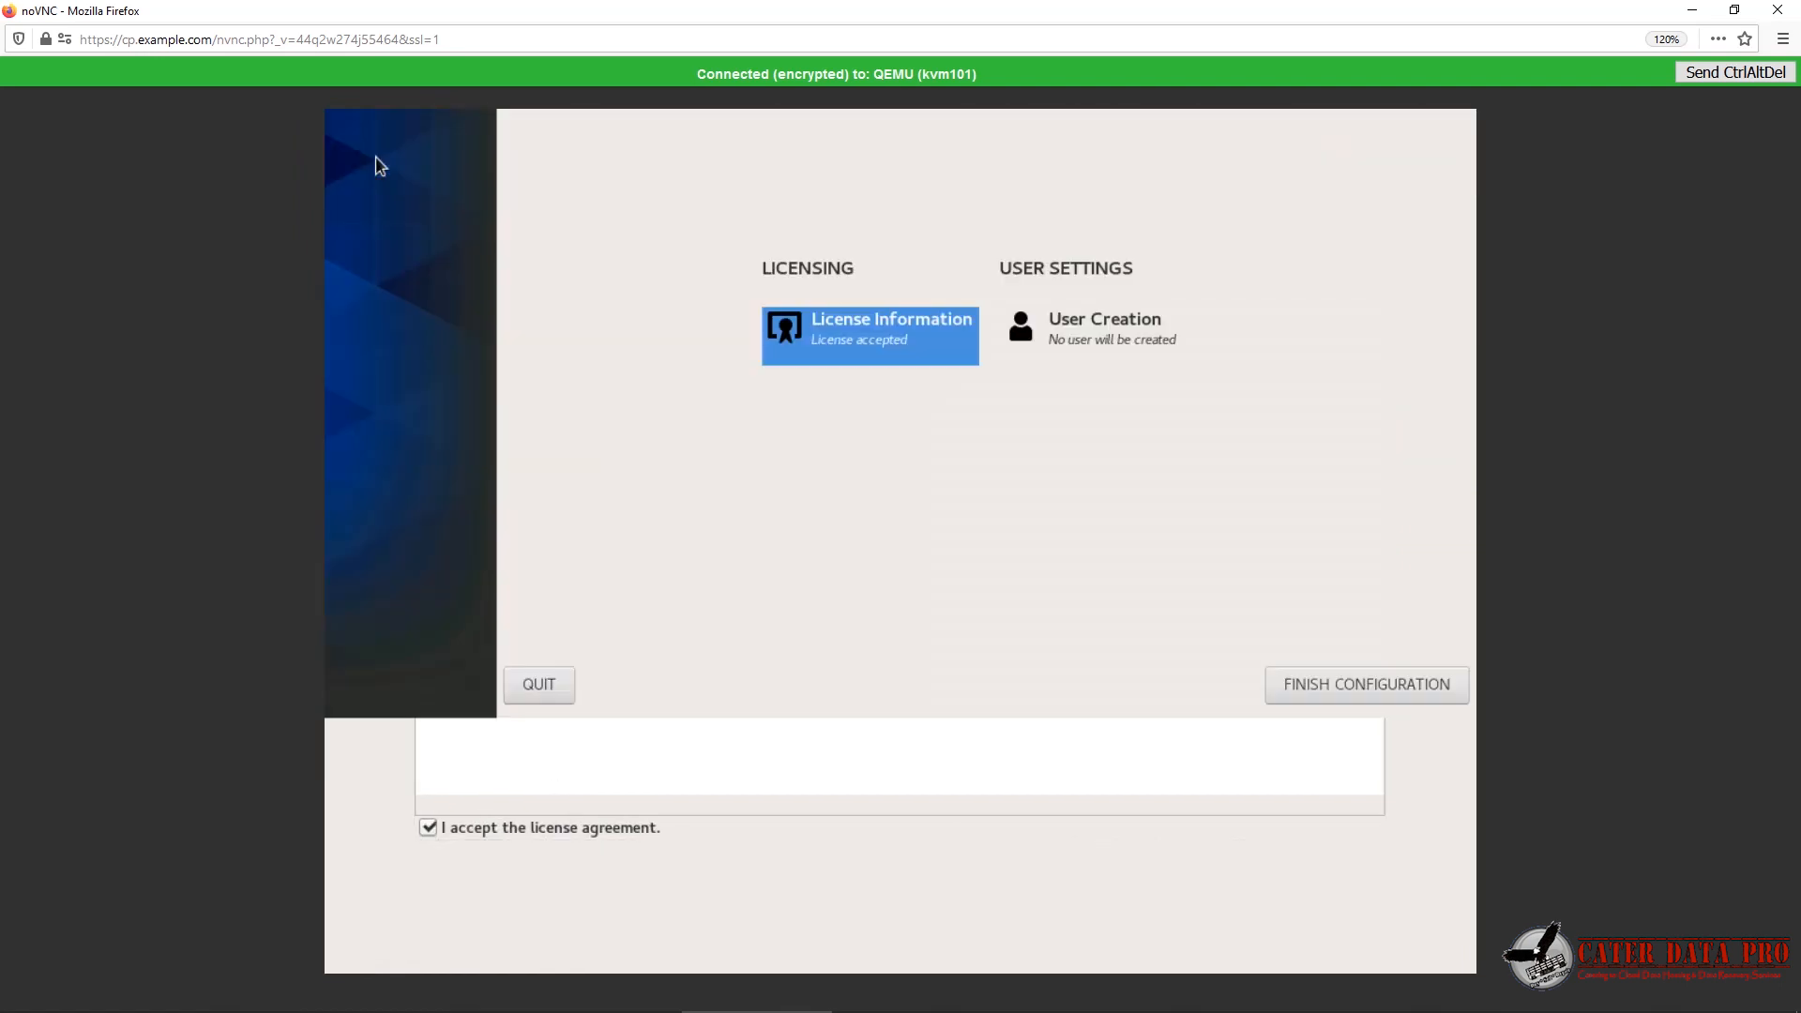
{"action": "left_click", "coordinate": [1325, 936]}
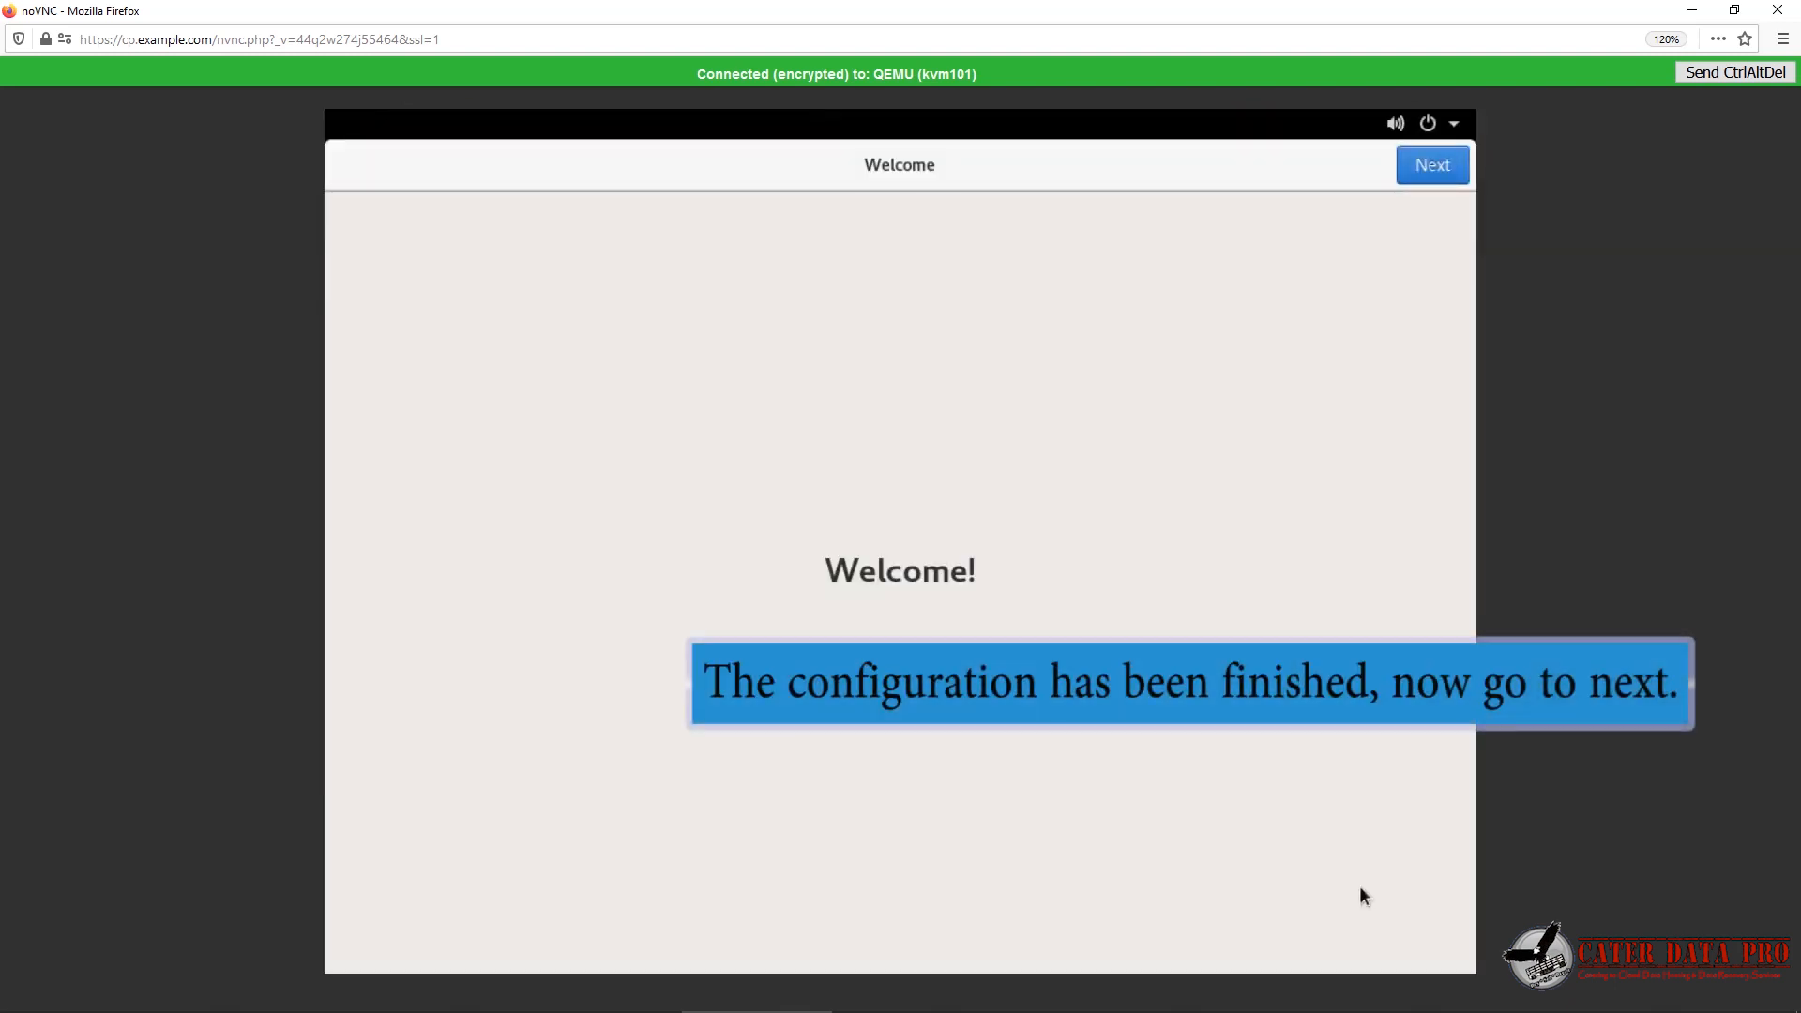
- Proceed through the welcome setup, turn off Location Services, and continue to the online accounts page
{"action": "left_click", "coordinate": [1430, 175]}
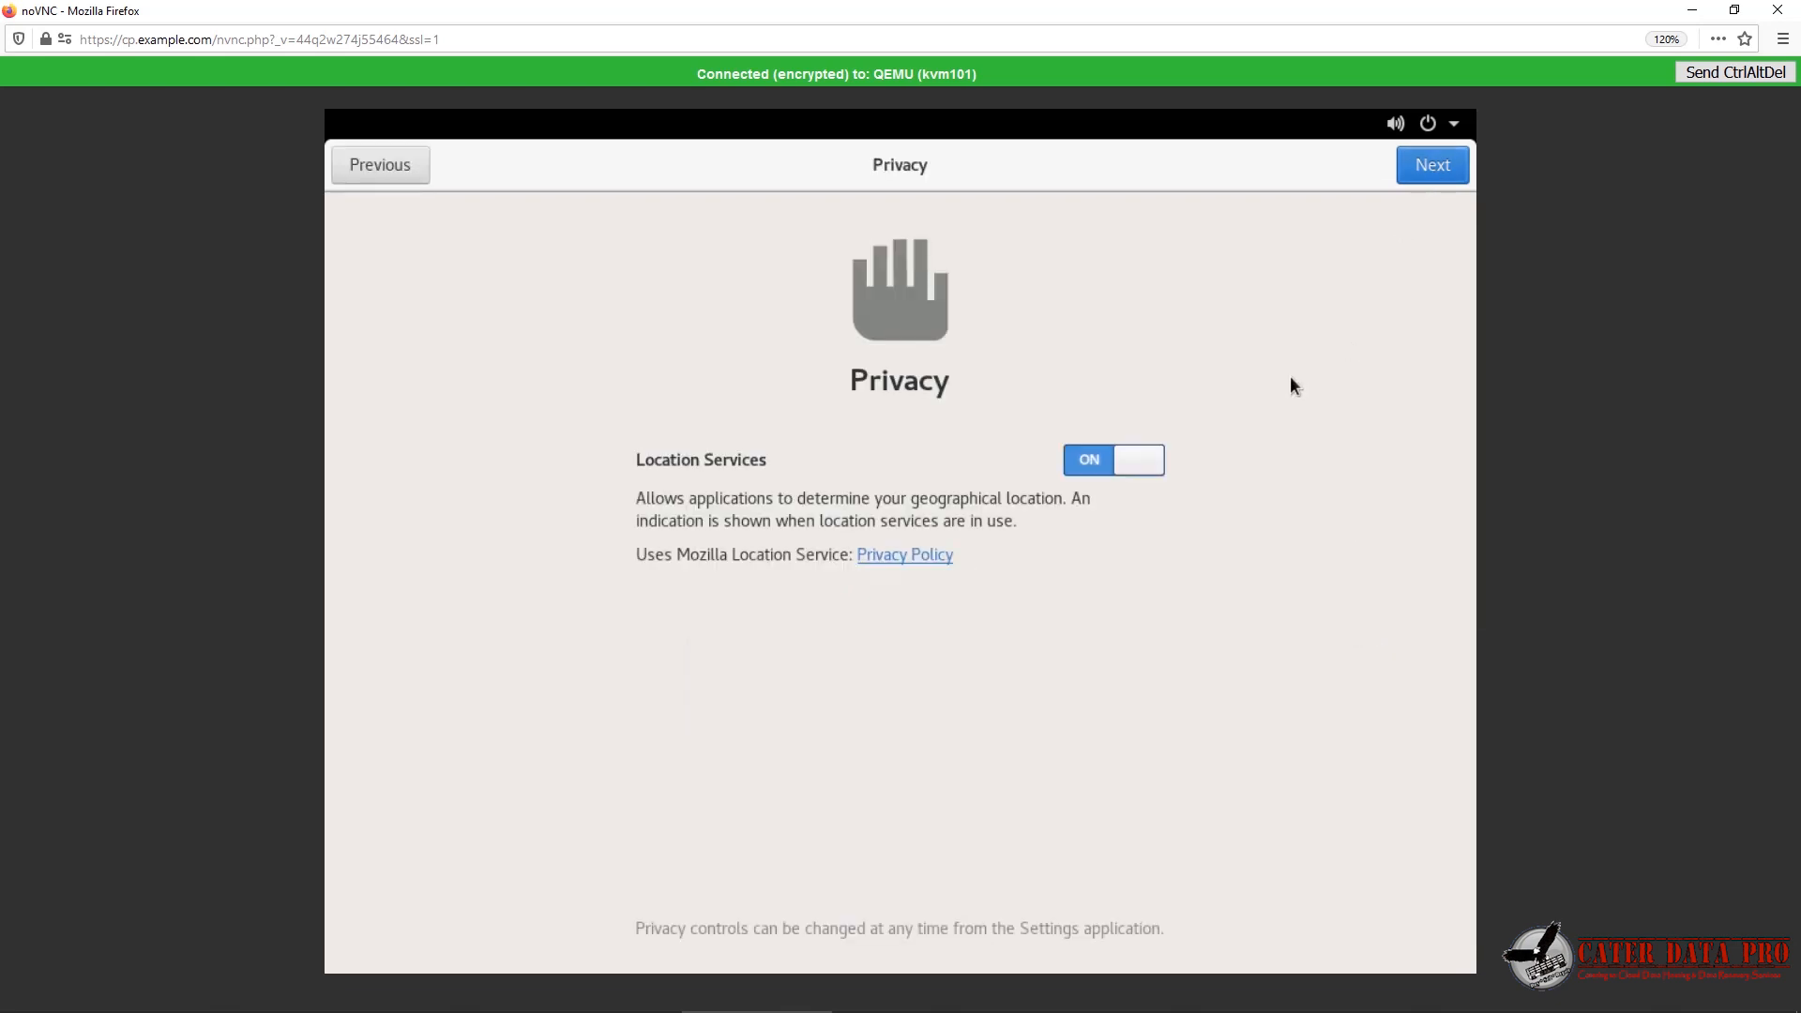
{"action": "left_click", "coordinate": [1141, 464]}
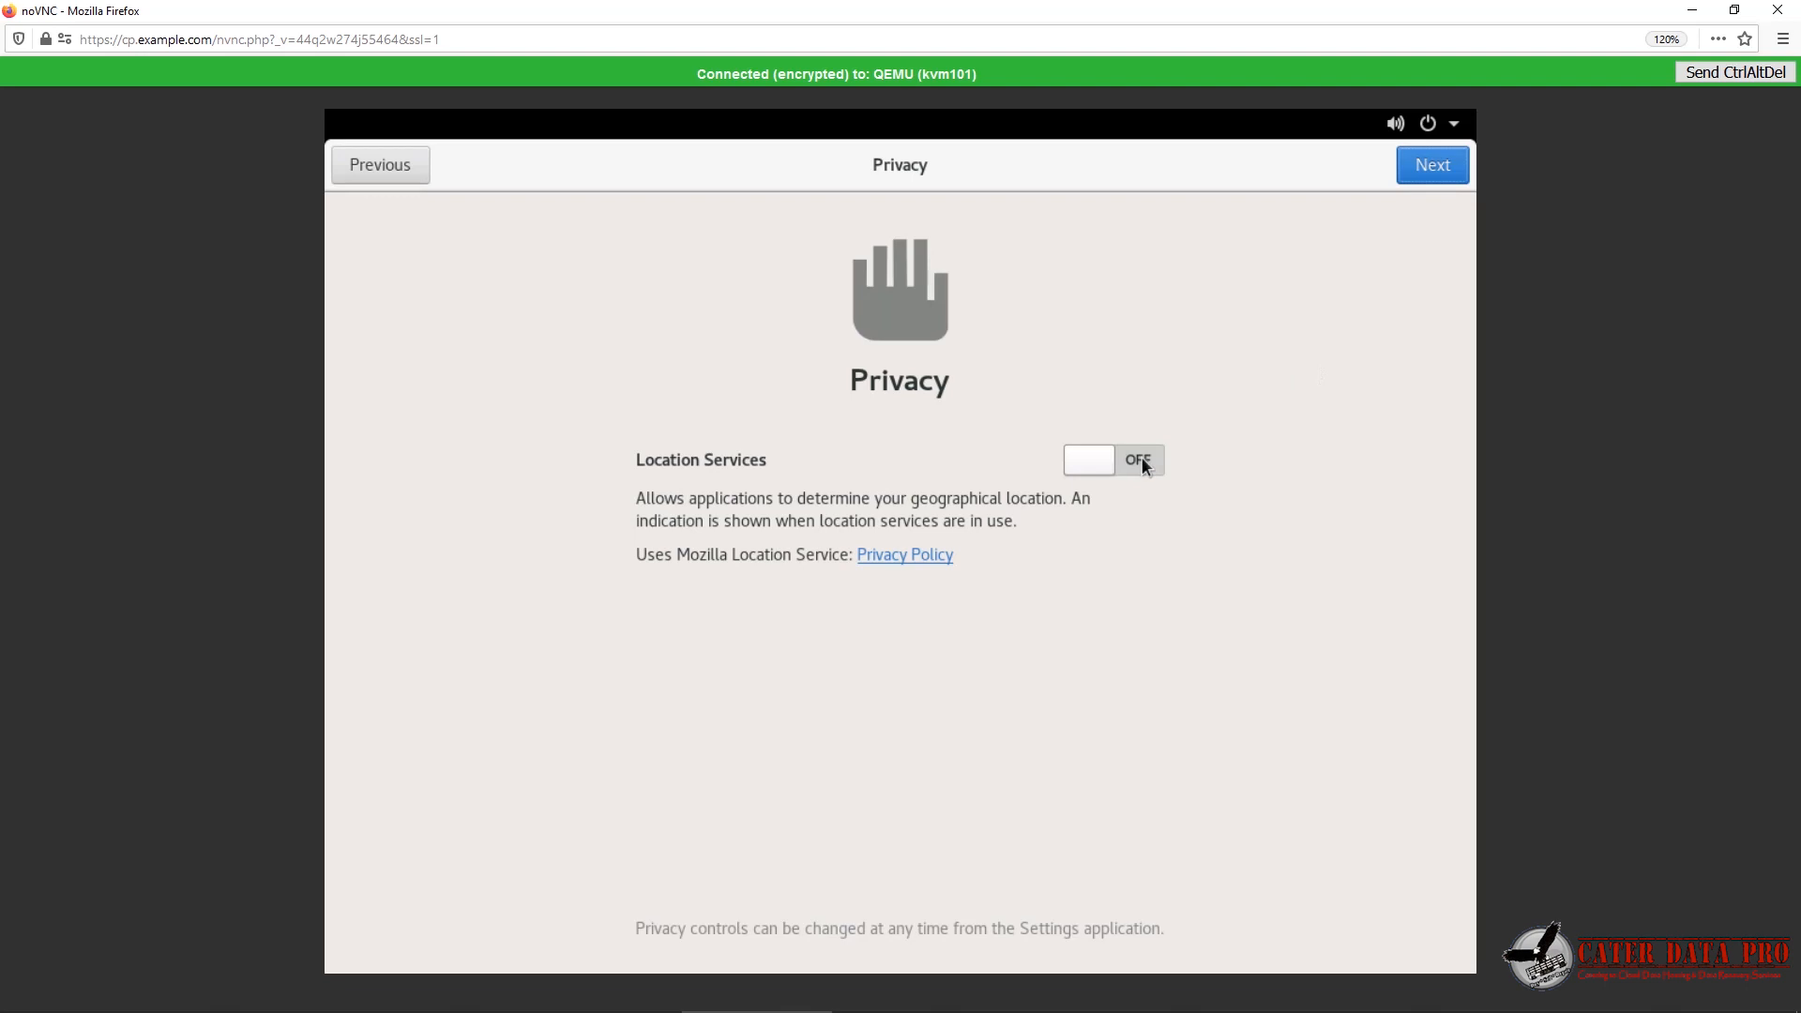
{"action": "left_click", "coordinate": [1438, 169]}
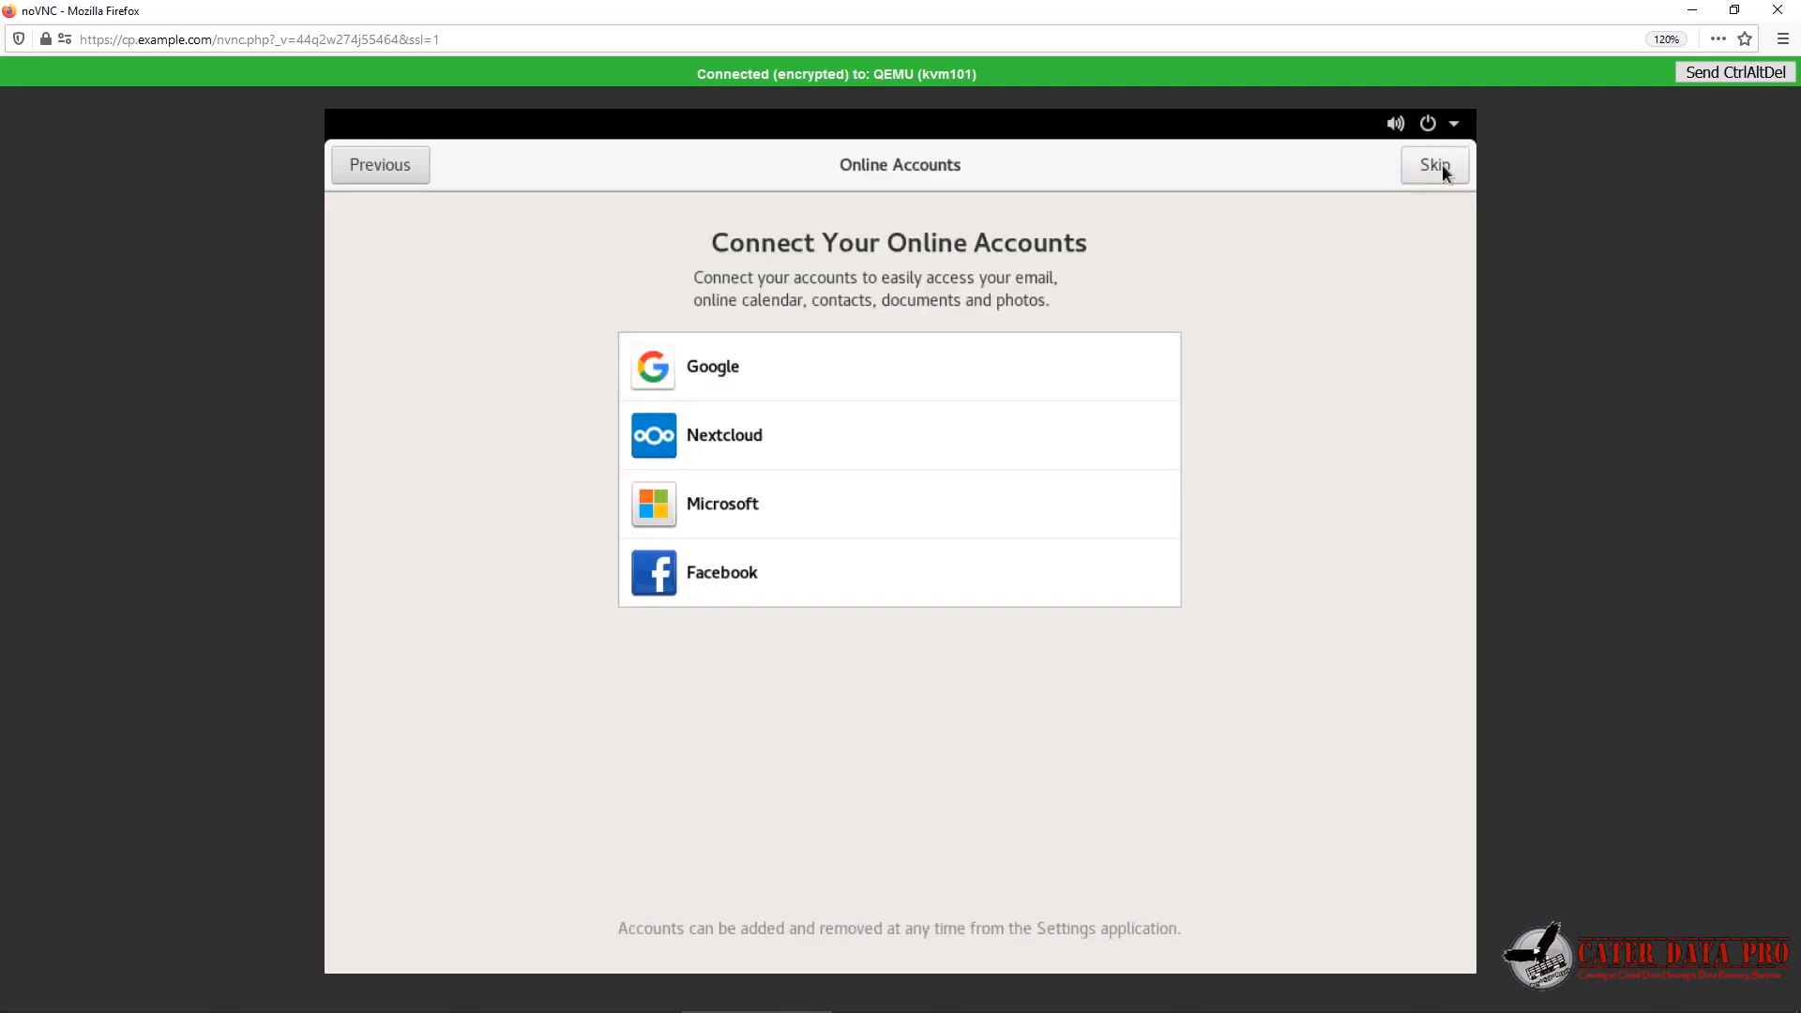
- Skip connecting online accounts, enter the new user's full name, and continue to the password page
{"action": "left_click", "coordinate": [1443, 169]}
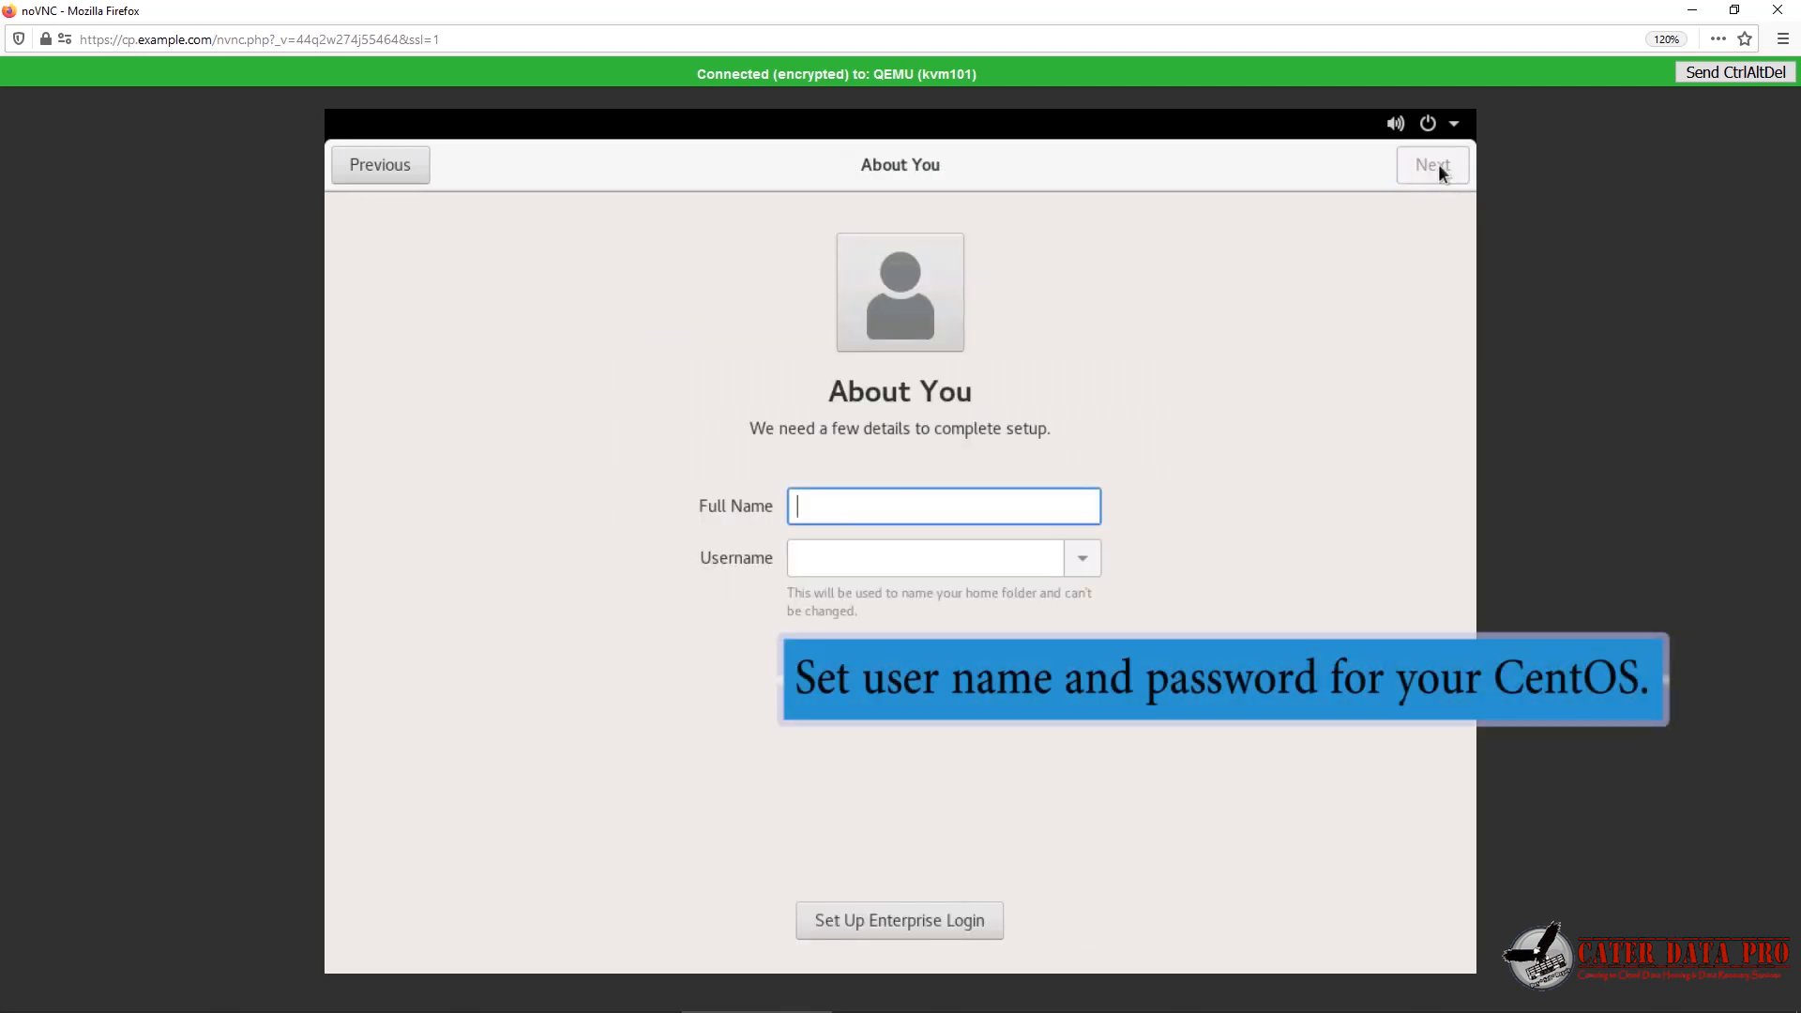
{"action": "type", "text": "J"}
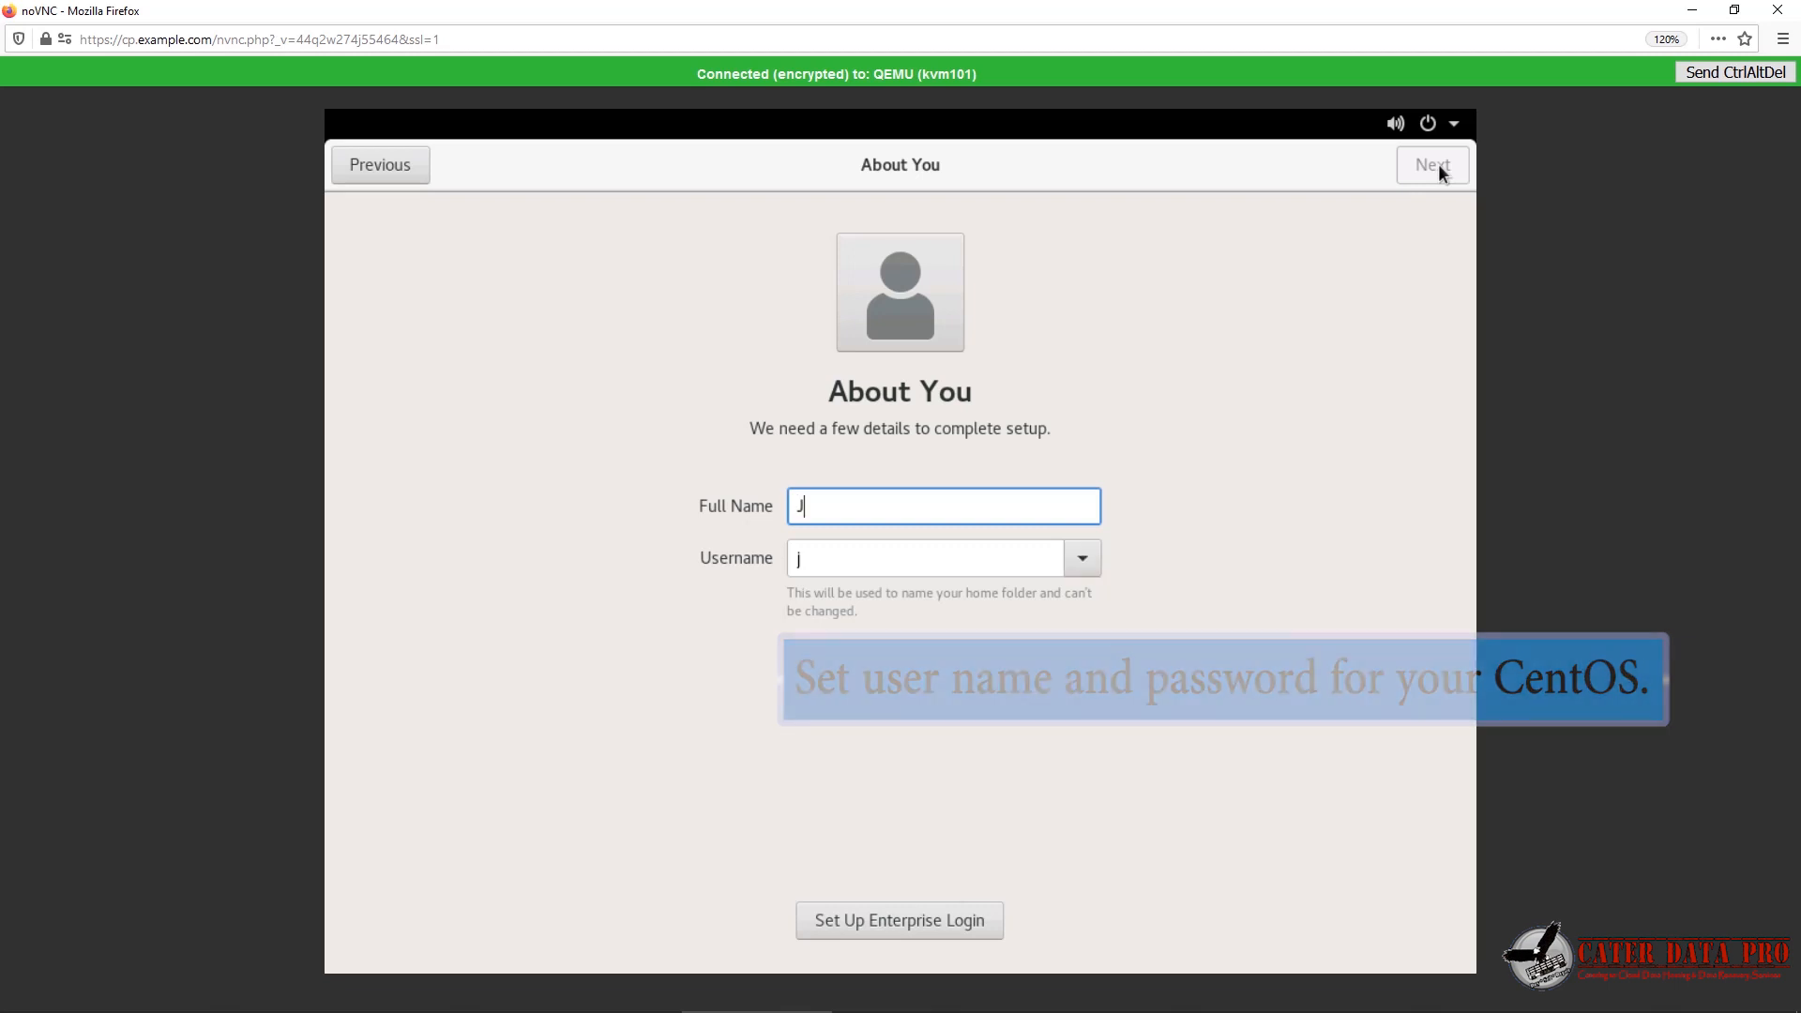
{"action": "type", "text": "ohn Doe"}
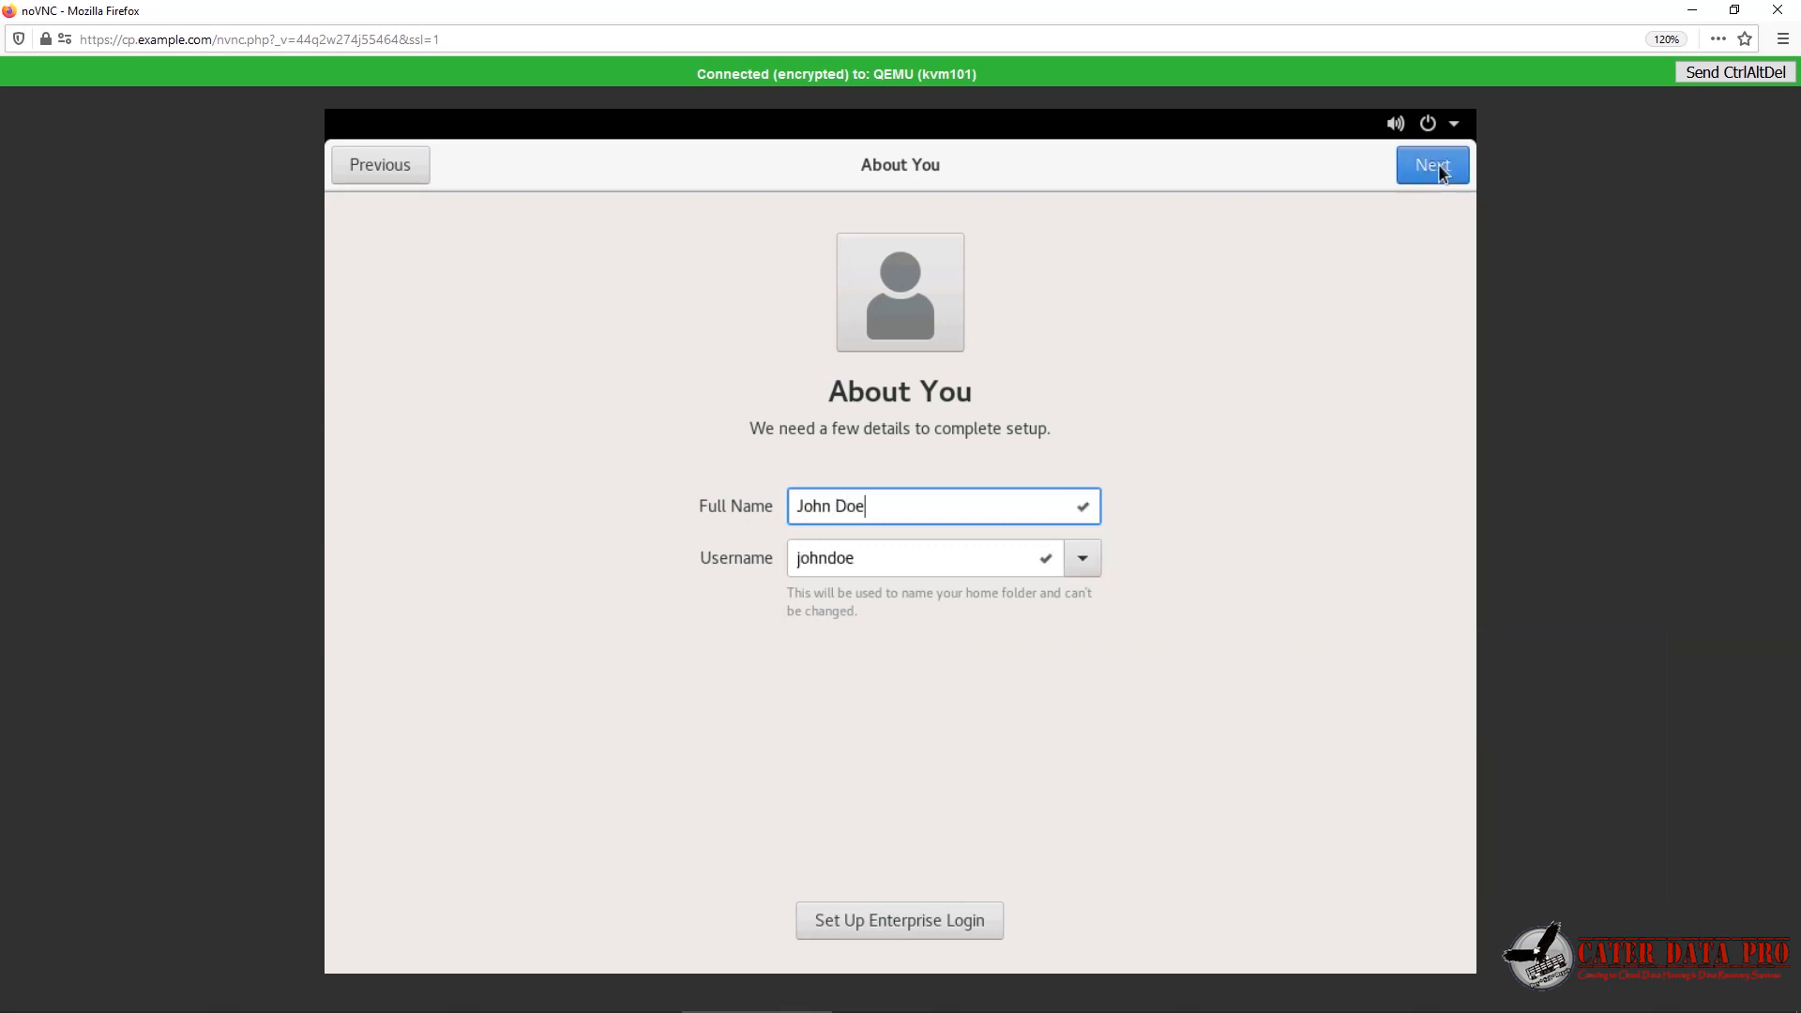
{"action": "left_click", "coordinate": [1433, 165]}
- Enter and confirm the new user's account password, and submit the password page
{"action": "type", "text": "*****"}
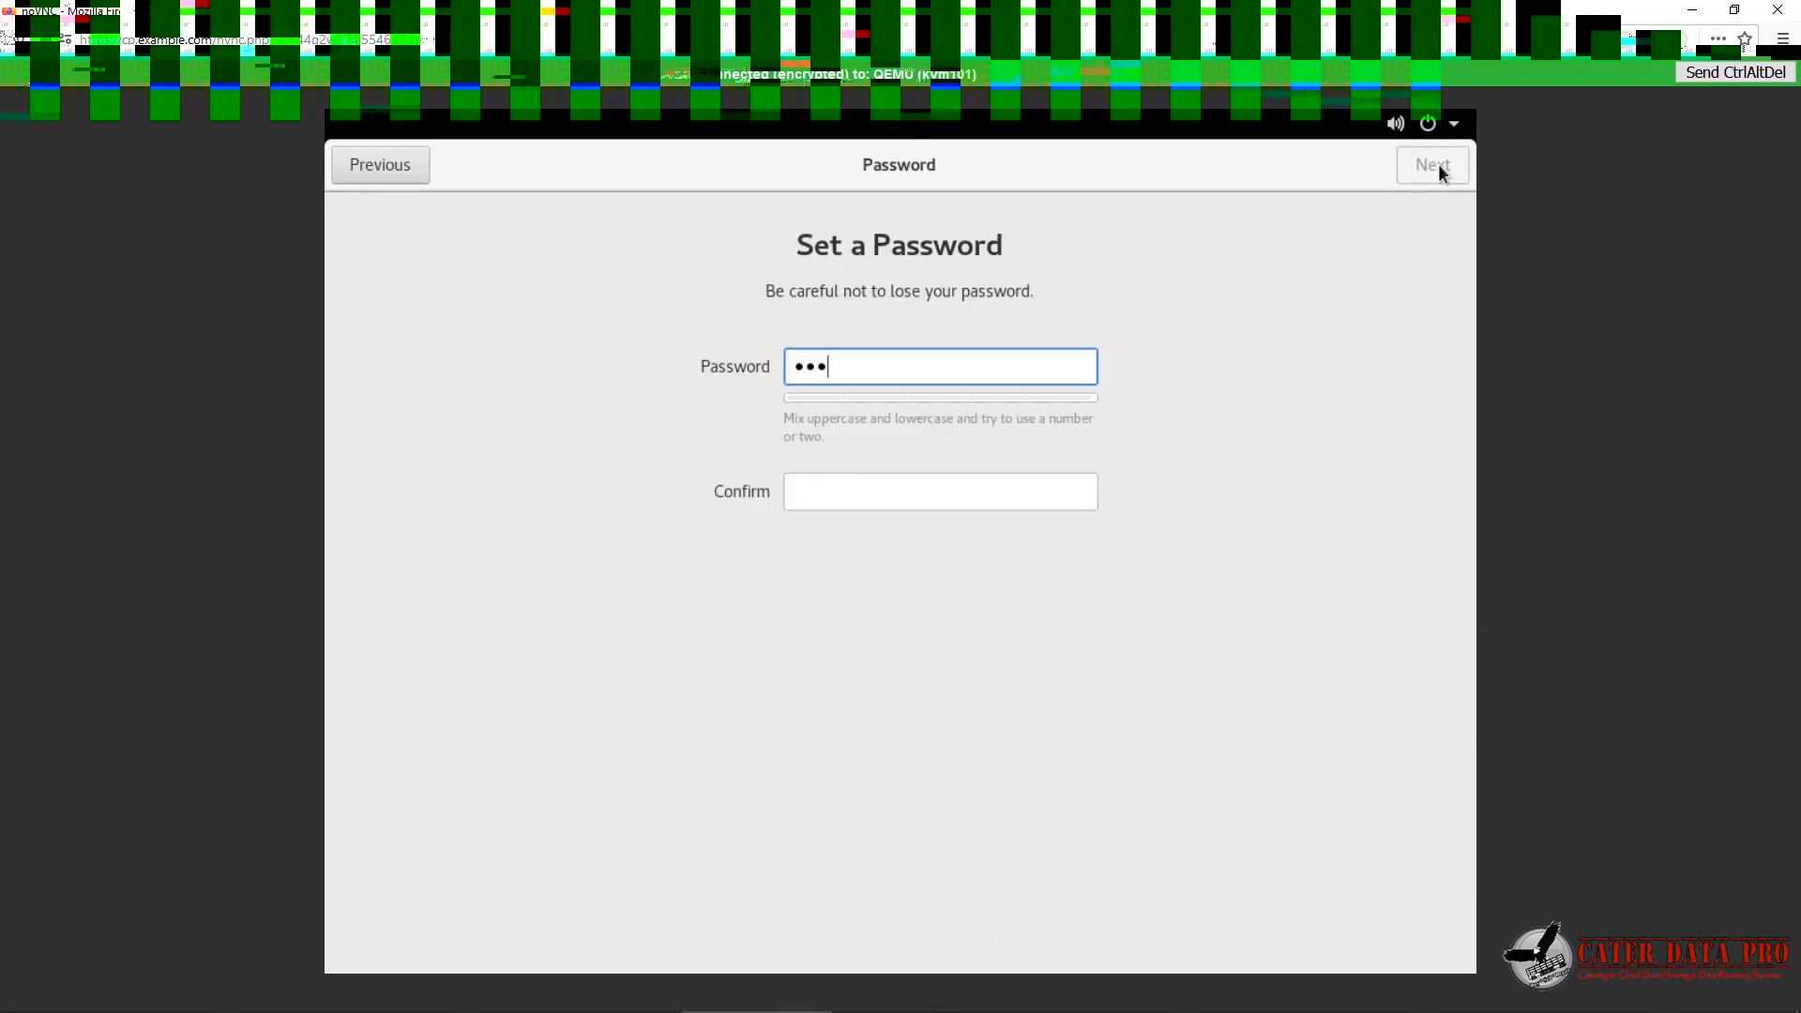
{"action": "type", "text": "**"}
{"action": "left_click", "coordinate": [910, 483]}
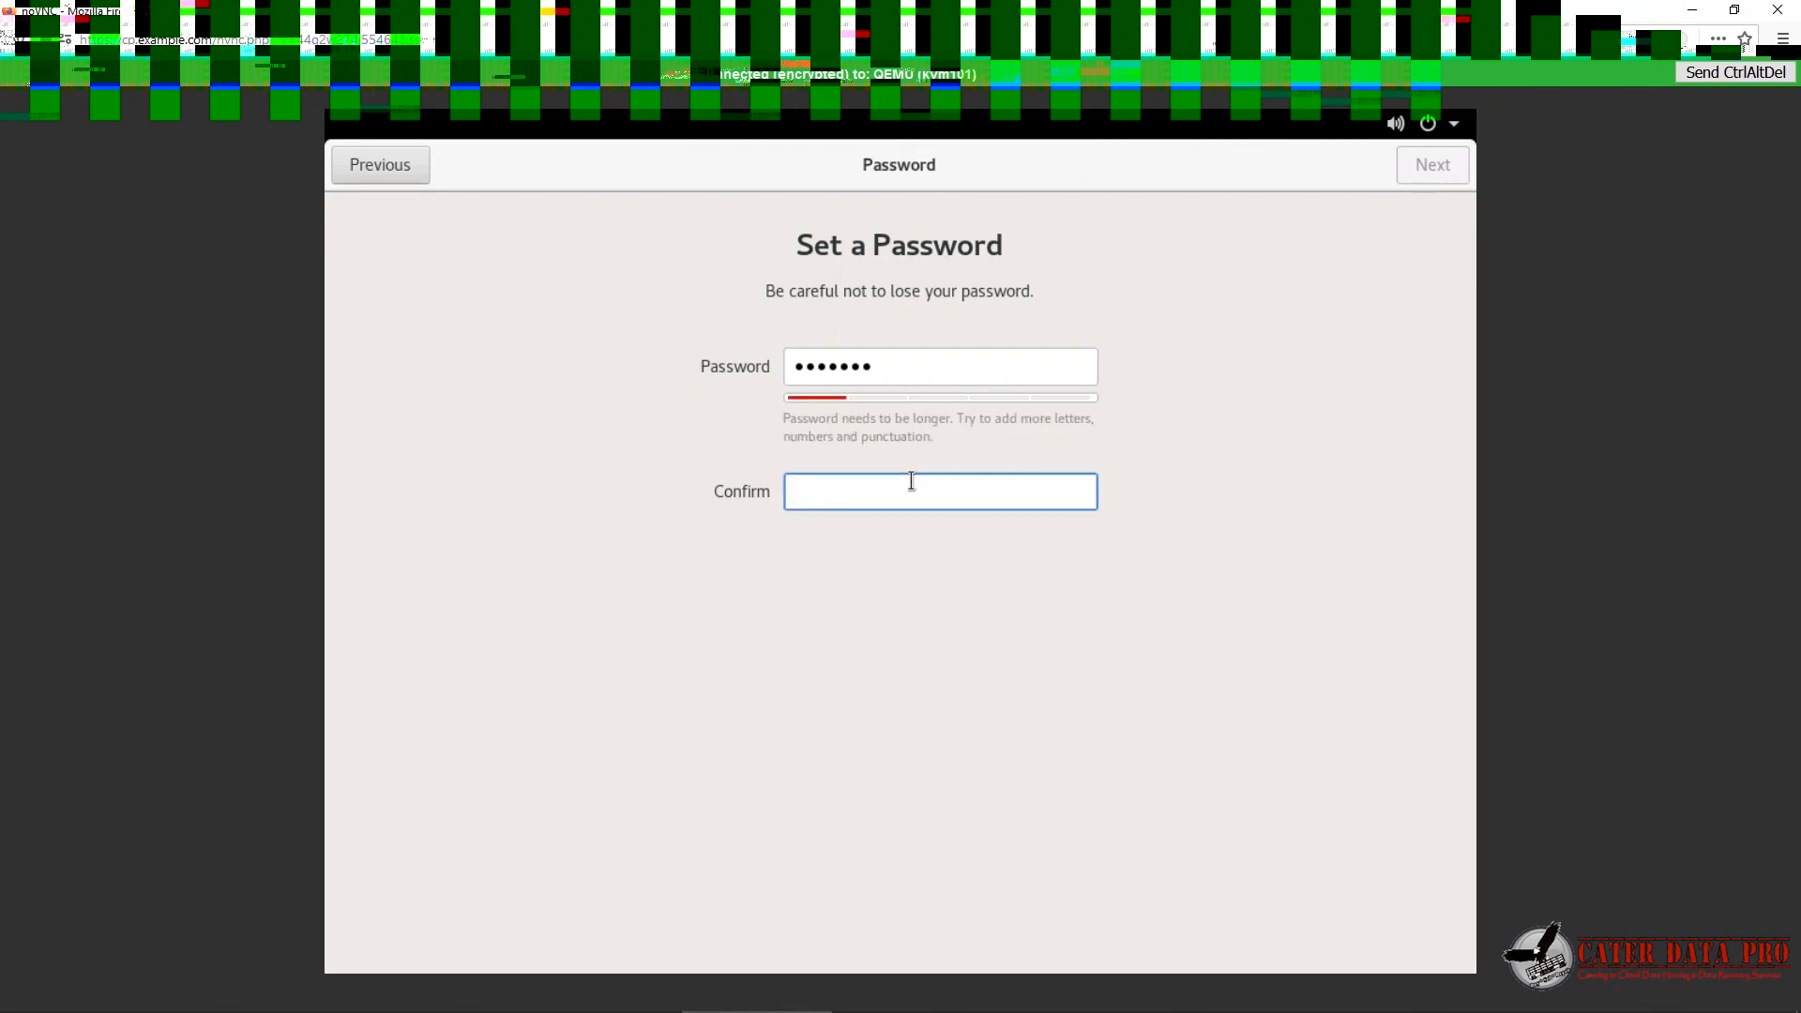
{"action": "type", "text": "*******"}
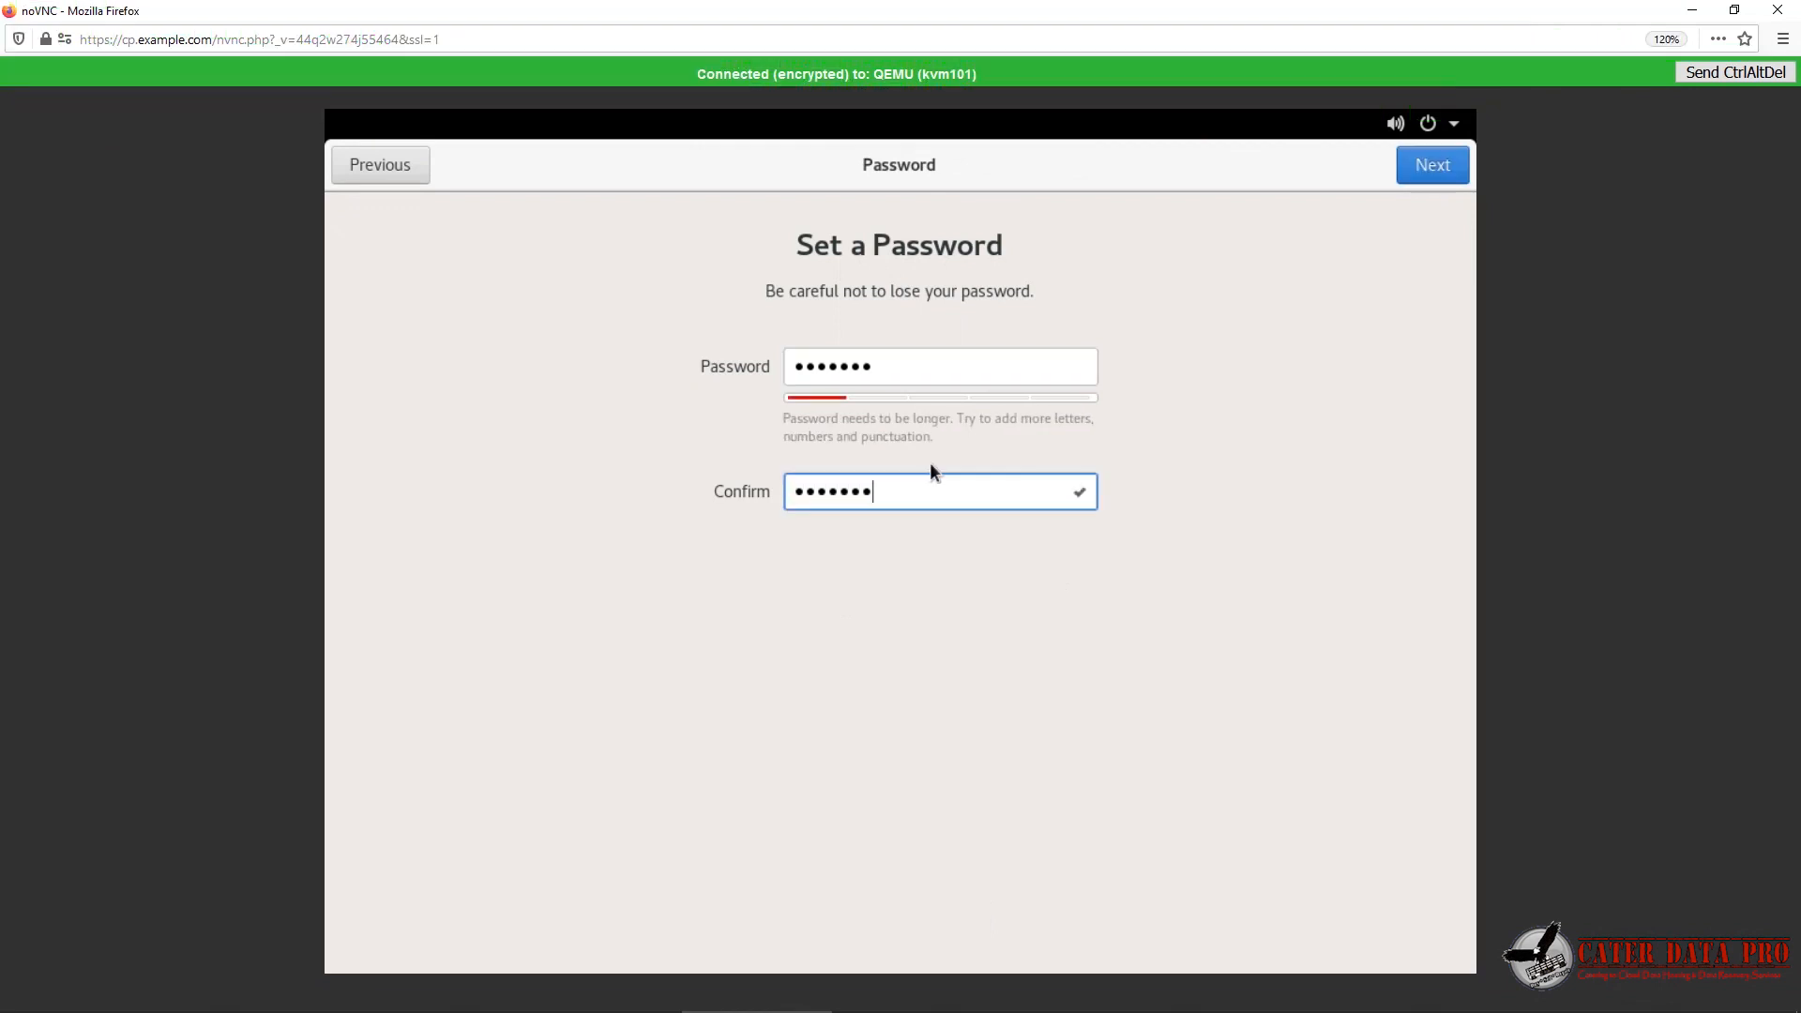
{"action": "left_click", "coordinate": [1442, 165]}
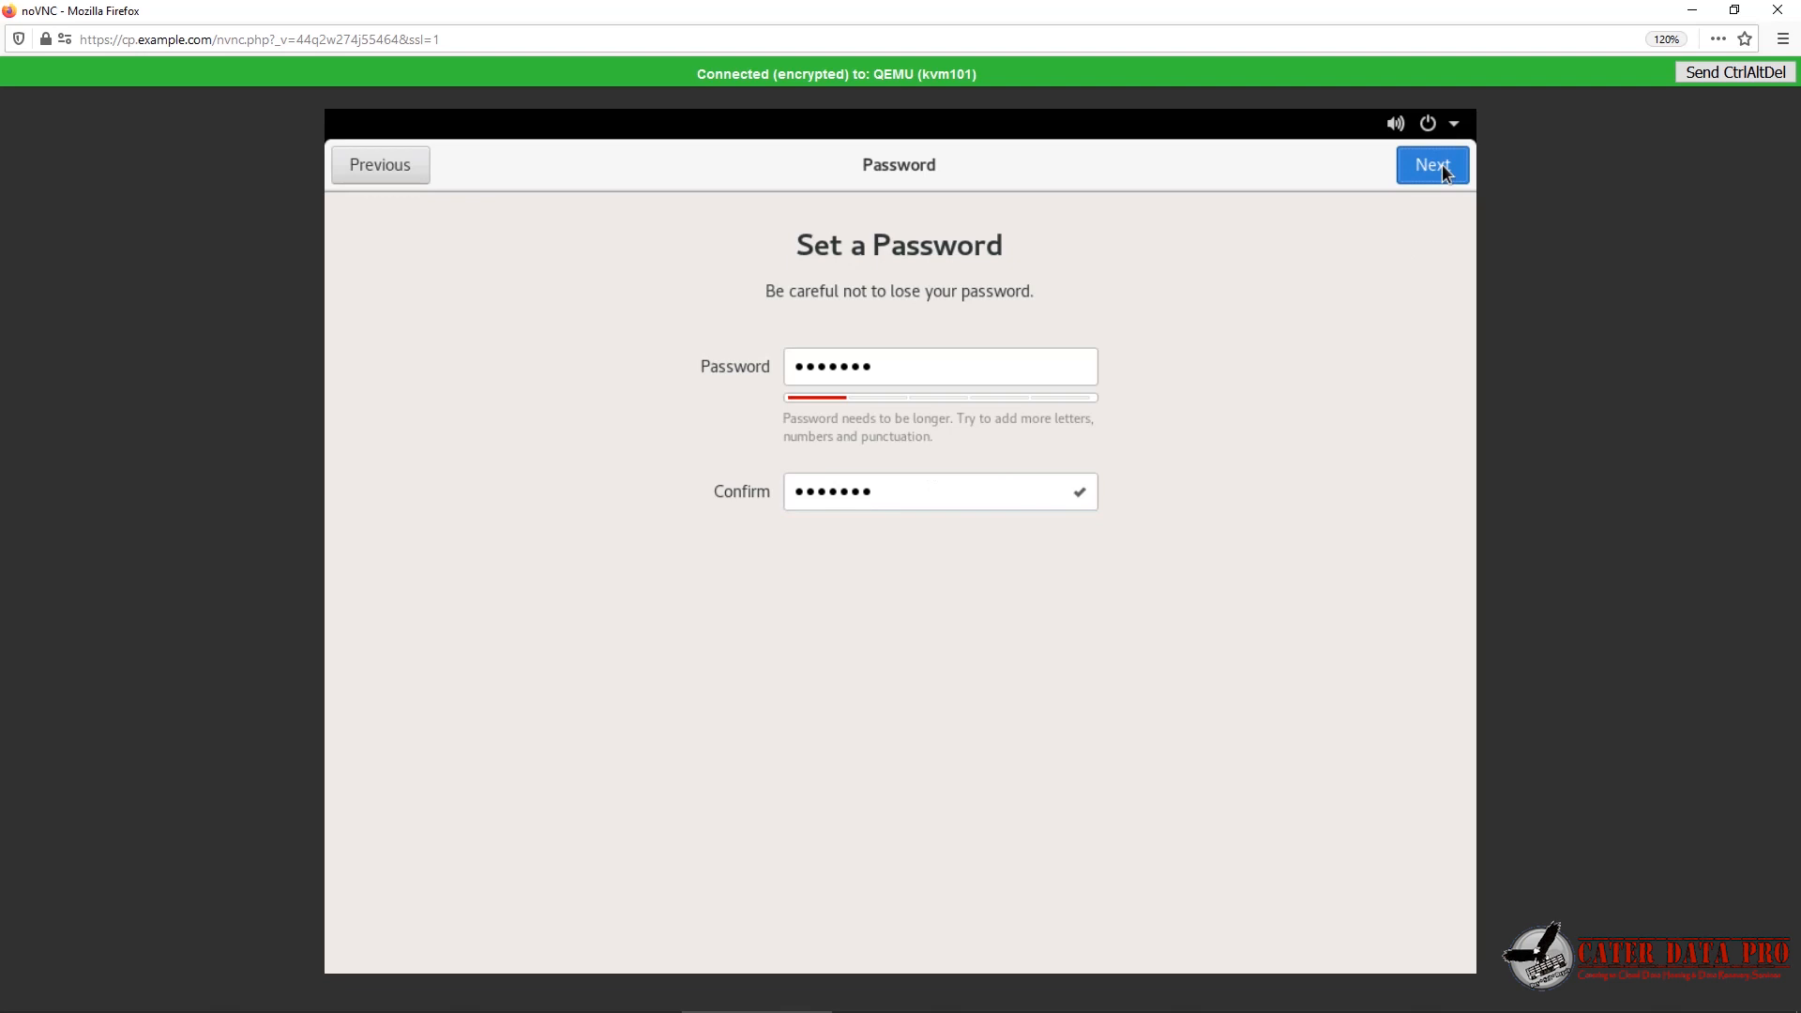